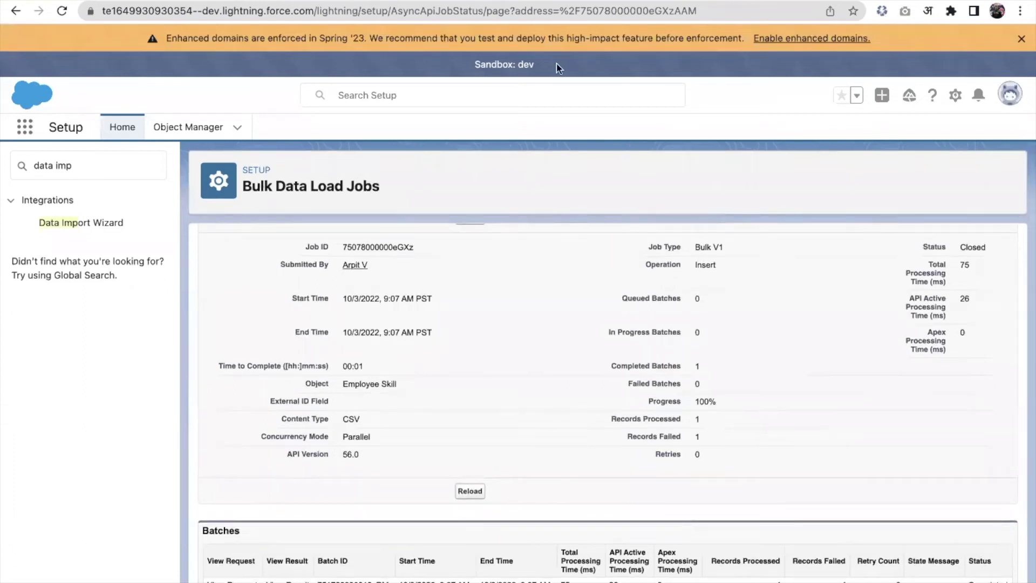
# - Show the Analytics Management slide on reports and standard versus custom report types
pyautogui.hotkey('ctrl', 'Tab')
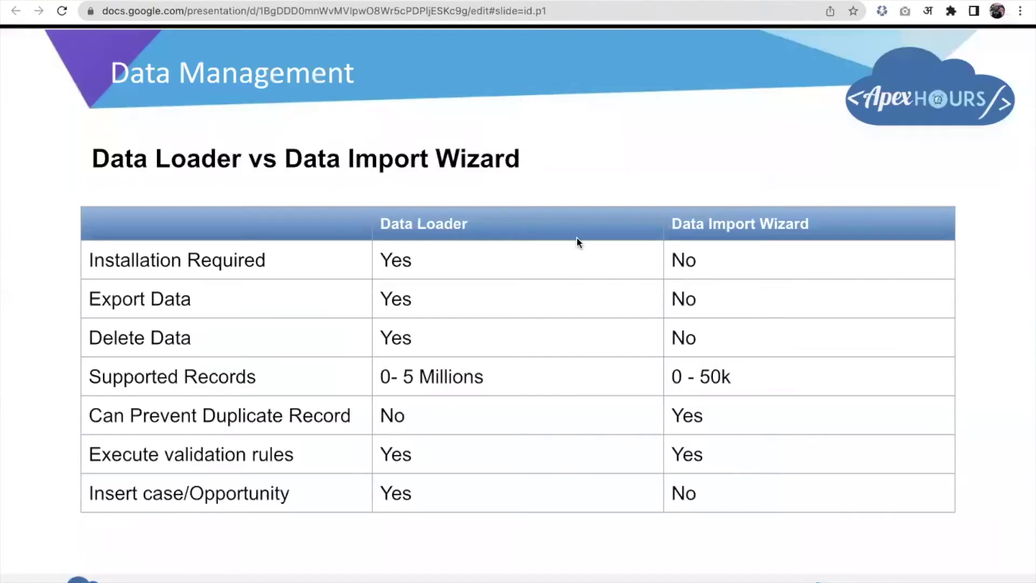
pyautogui.press('Right')
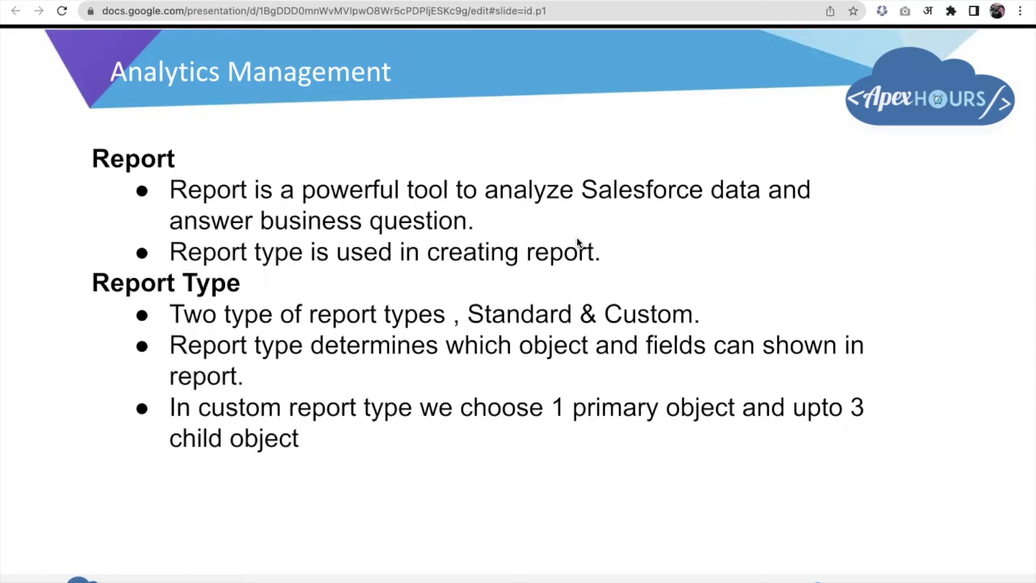
# - Advance to the 'Type of reports' slide listing Tabular, Summary, Matrix and Joined reports
pyautogui.press('Right')
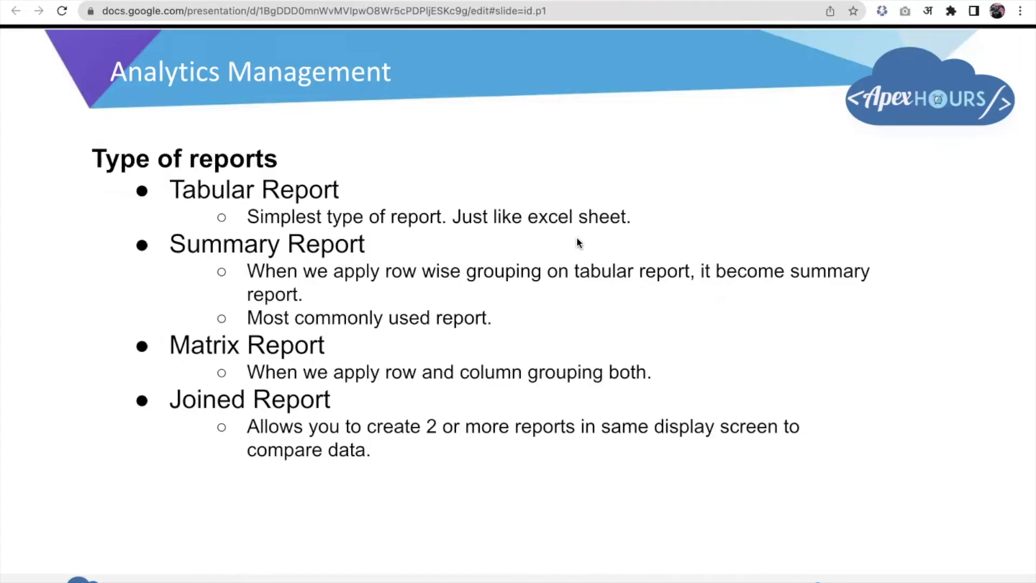
# - Advance to the Dashboard slide on multi-report graphics, 20 components and dynamic dashboards
pyautogui.press('Right')
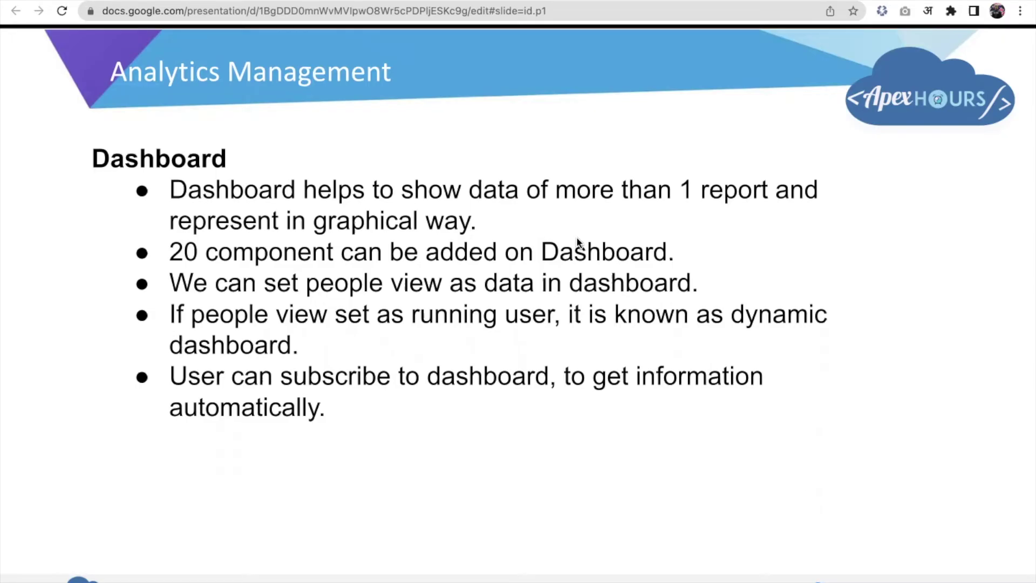
pyautogui.moveTo(618, 27)
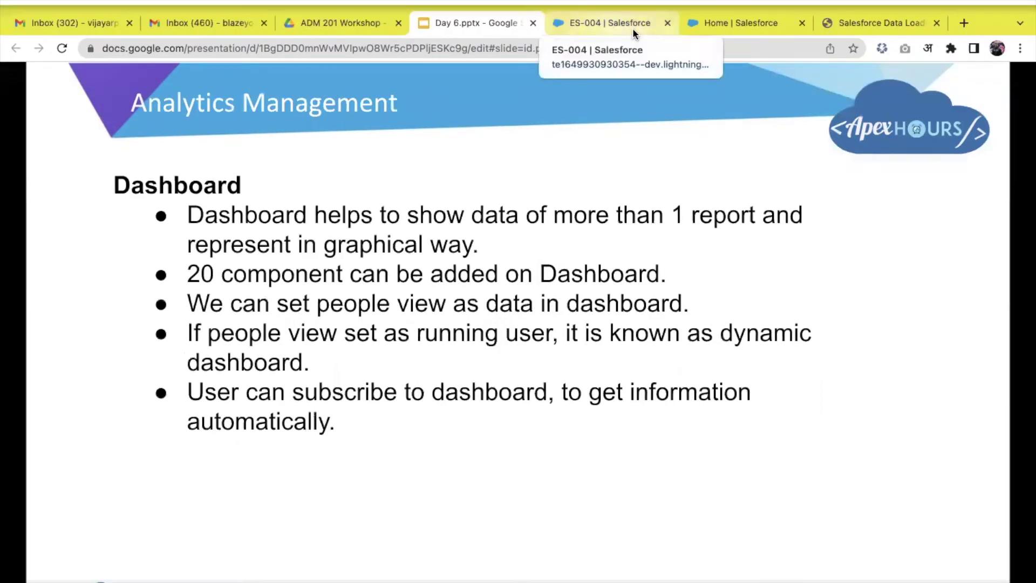
# - Back in Salesforce, clear the setup search and open Reports through the App Launcher search 'repo'
pyautogui.click(702, 25)
pyautogui.click(98, 166)
pyautogui.hotkey('ctrl', 'a')
pyautogui.press('BackSpace')
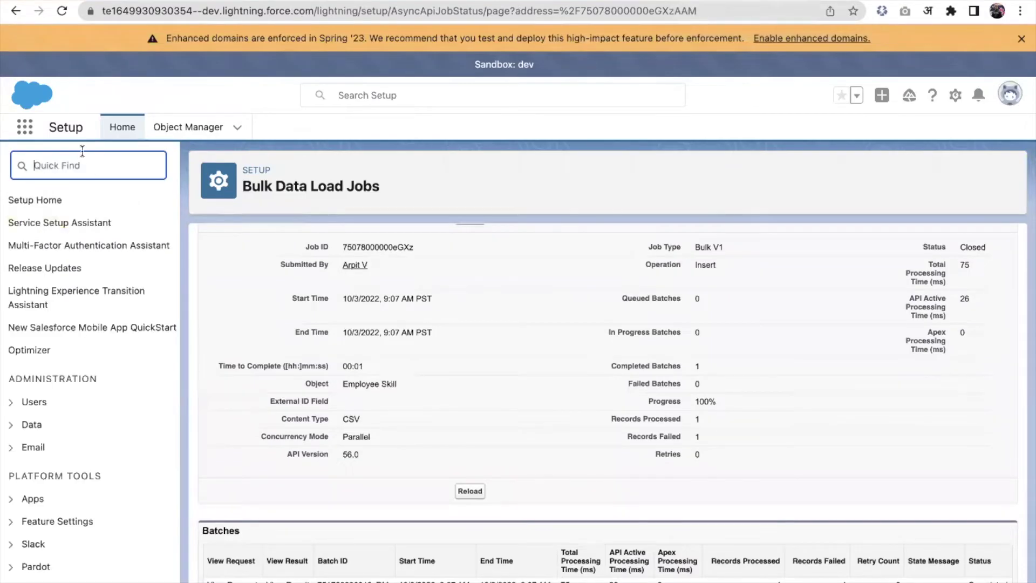
pyautogui.click(26, 127)
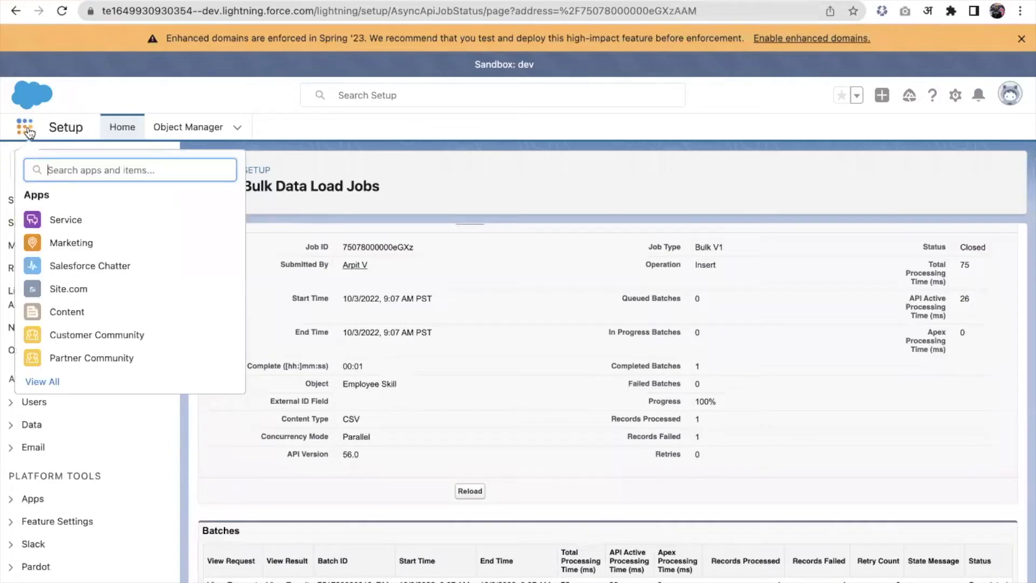
pyautogui.write('repo')
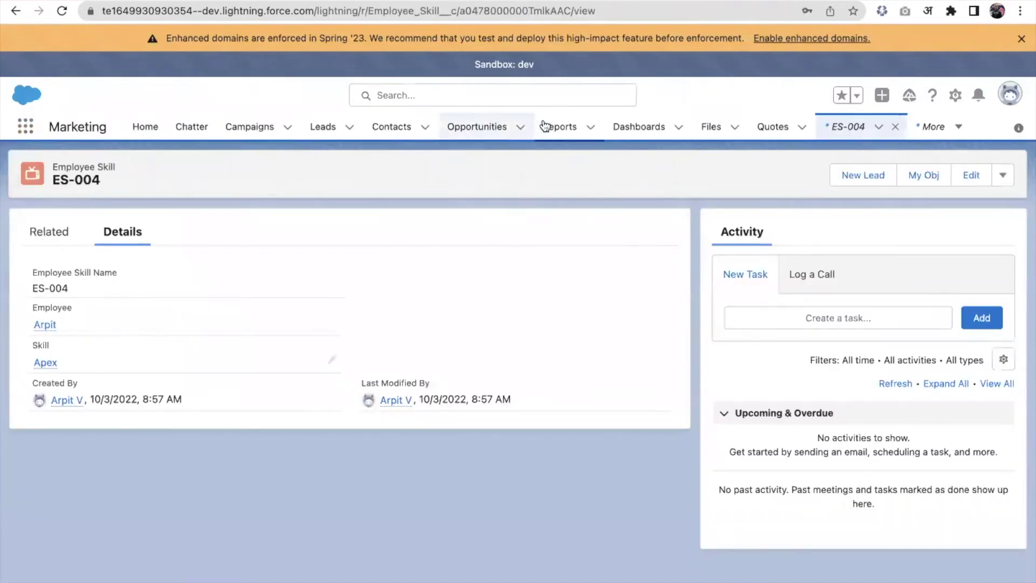
pyautogui.click(556, 129)
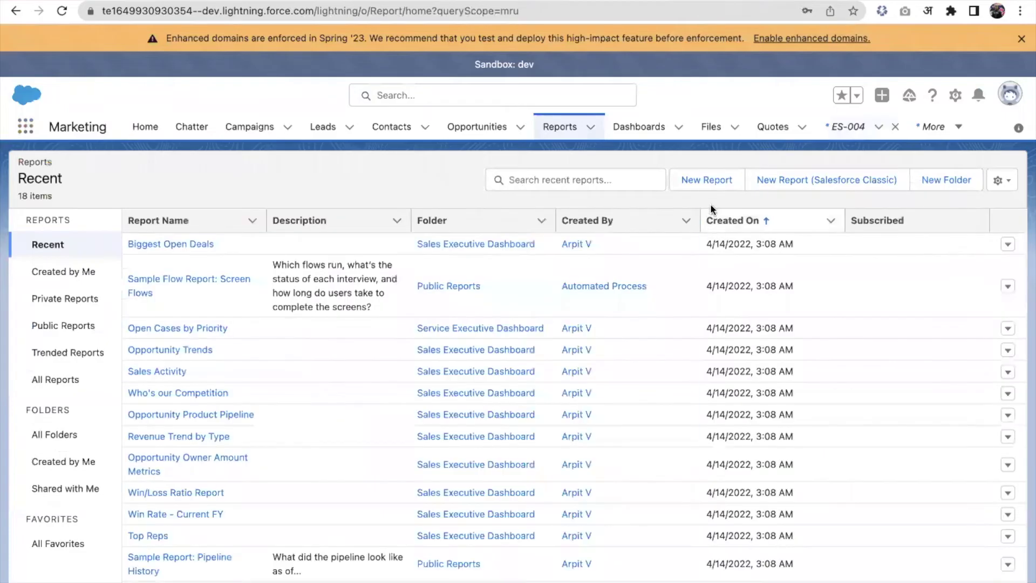
# - Create a new report from the Cases report type and open it in the builder
pyautogui.click(711, 185)
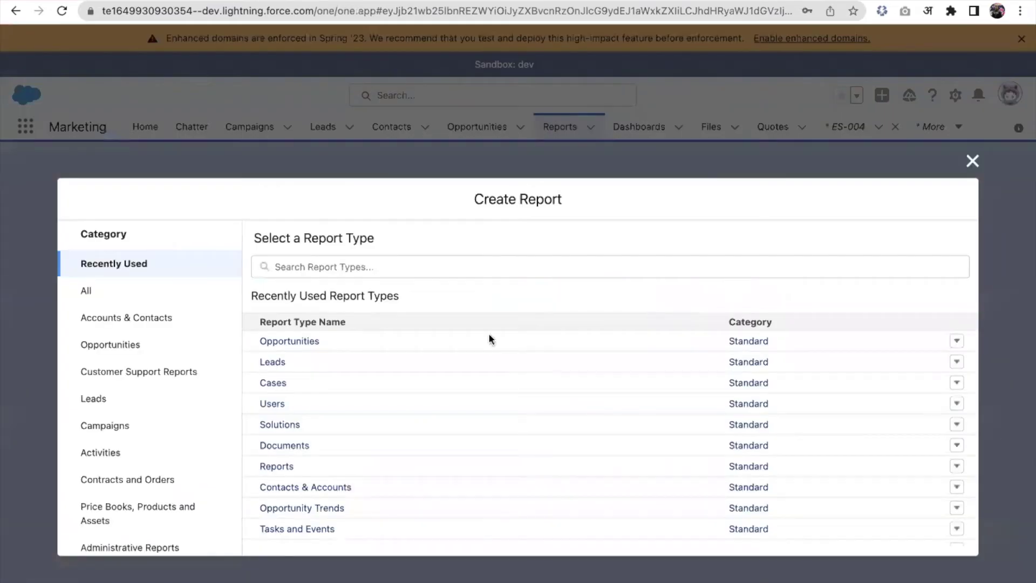
pyautogui.click(294, 386)
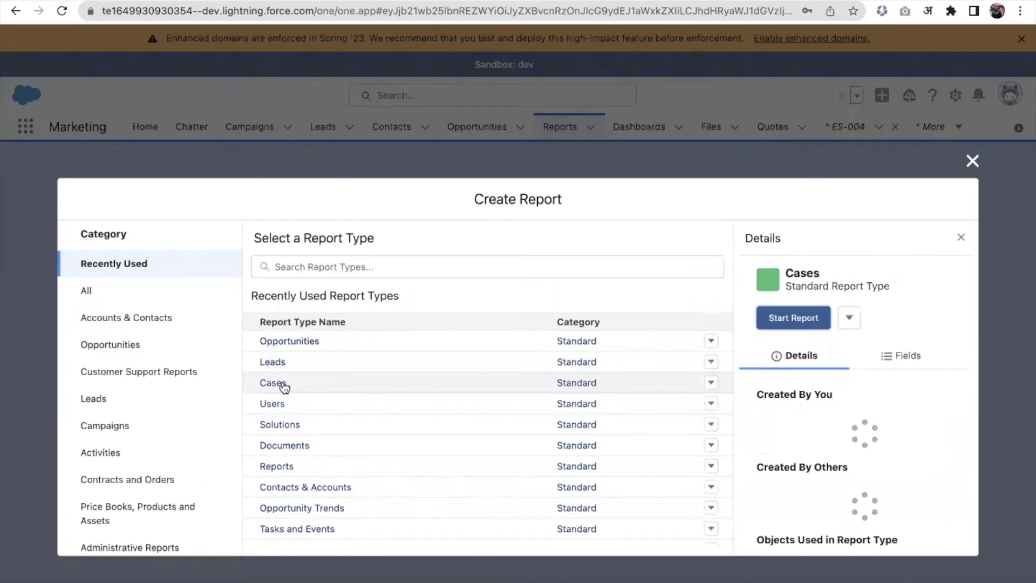
pyautogui.click(794, 318)
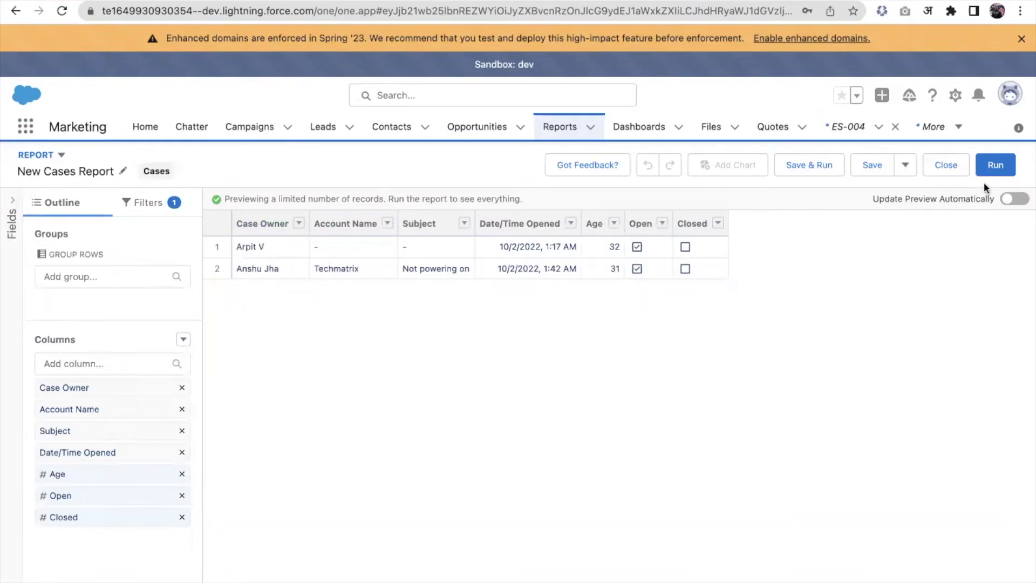
# - Group the New Cases Report rows by Status, turn on automatic preview updates, and run it
pyautogui.click(996, 166)
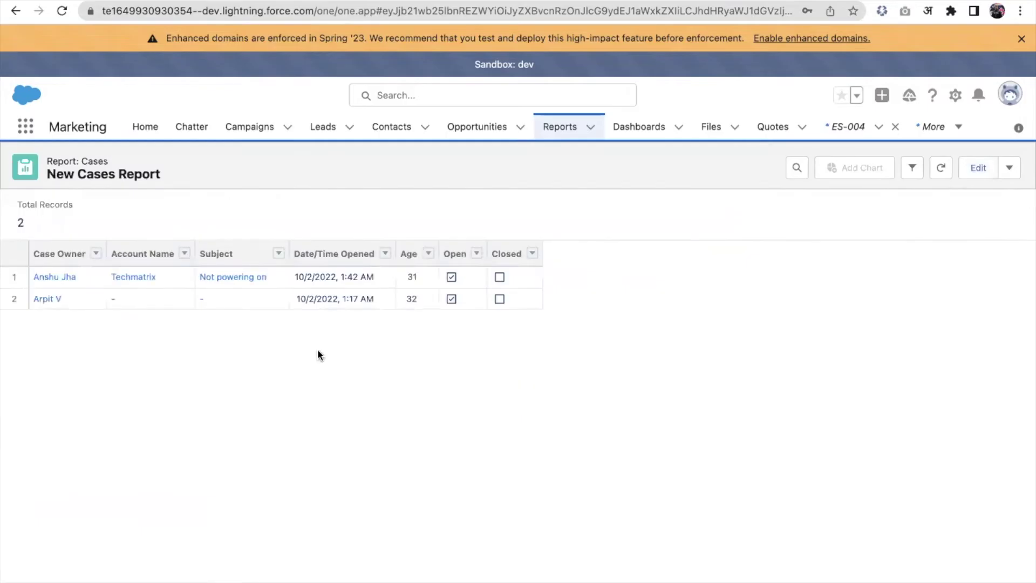
pyautogui.click(978, 169)
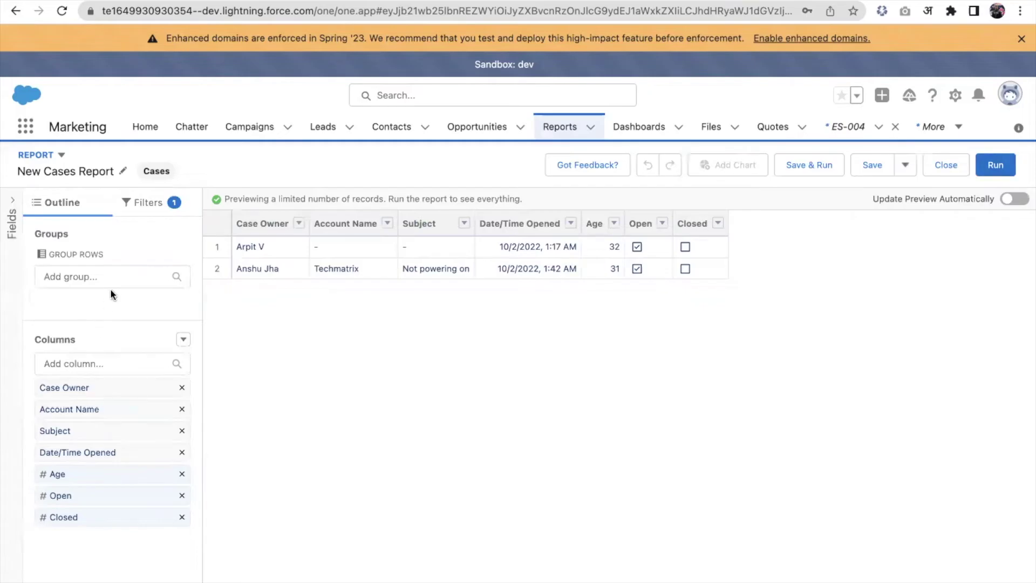
pyautogui.click(98, 276)
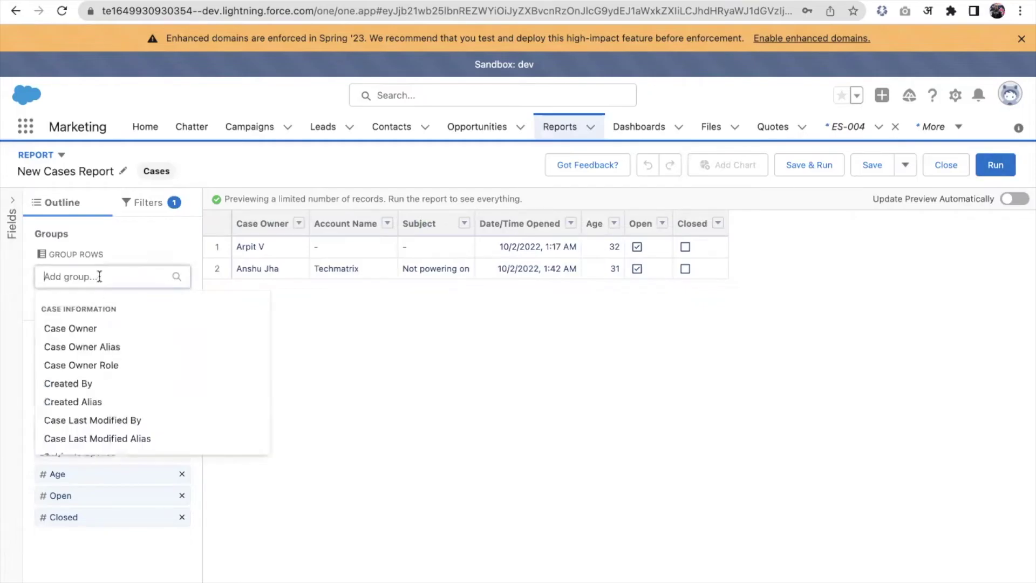
pyautogui.write('satt')
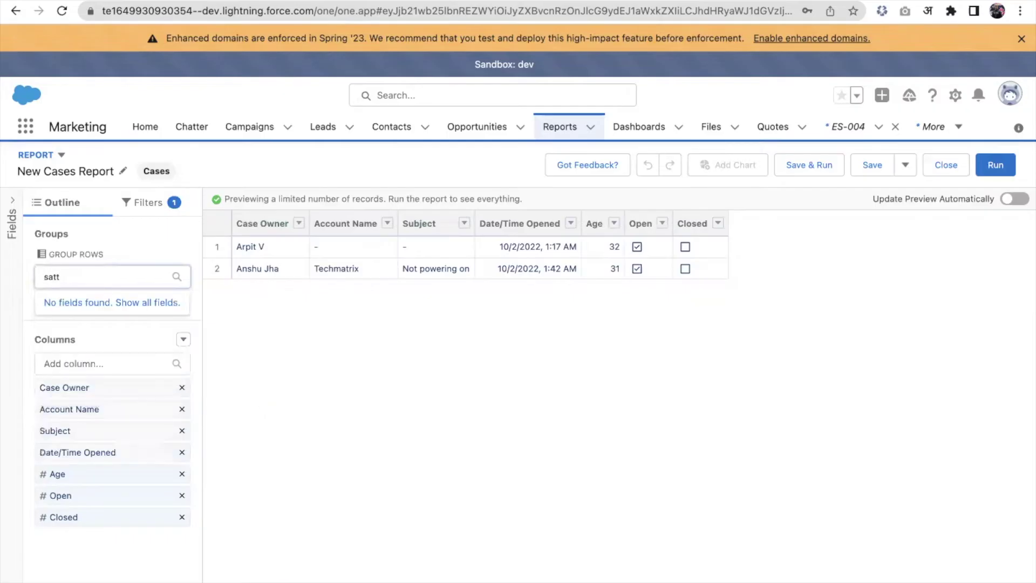
pyautogui.press('BackSpace')
pyautogui.press('BackSpace')
pyautogui.press('BackSpace')
pyautogui.write('ta')
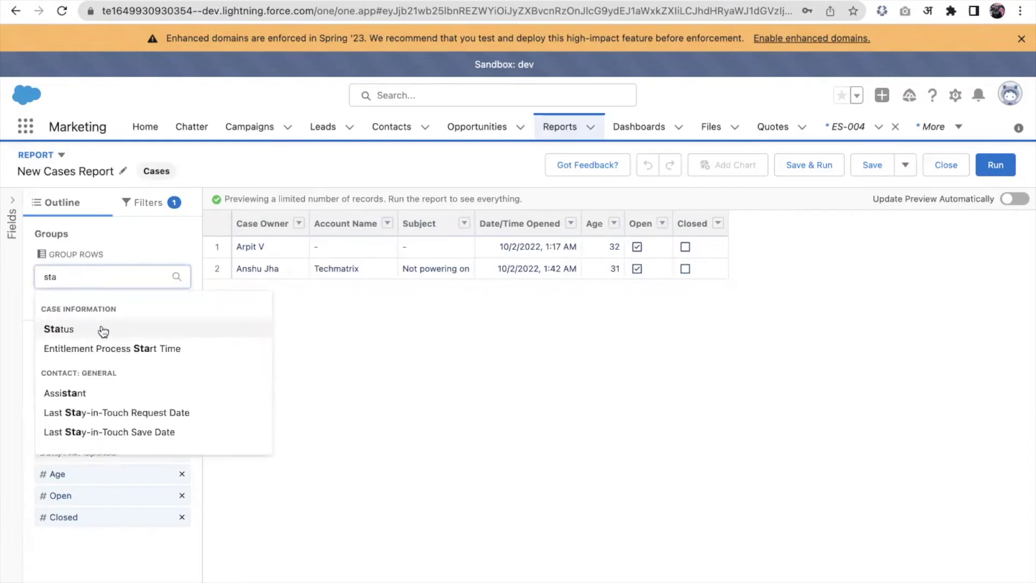
pyautogui.click(103, 330)
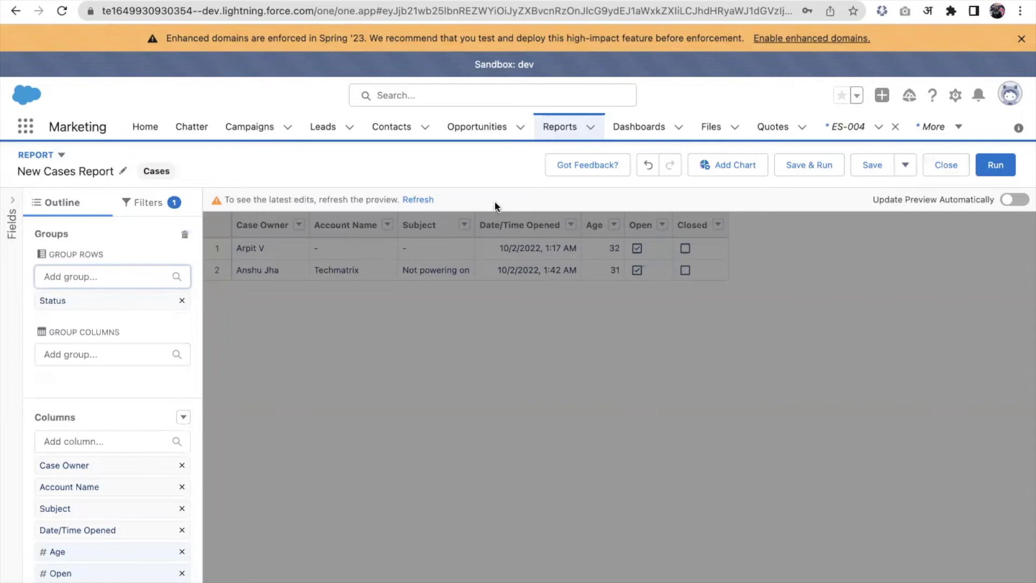
pyautogui.click(421, 199)
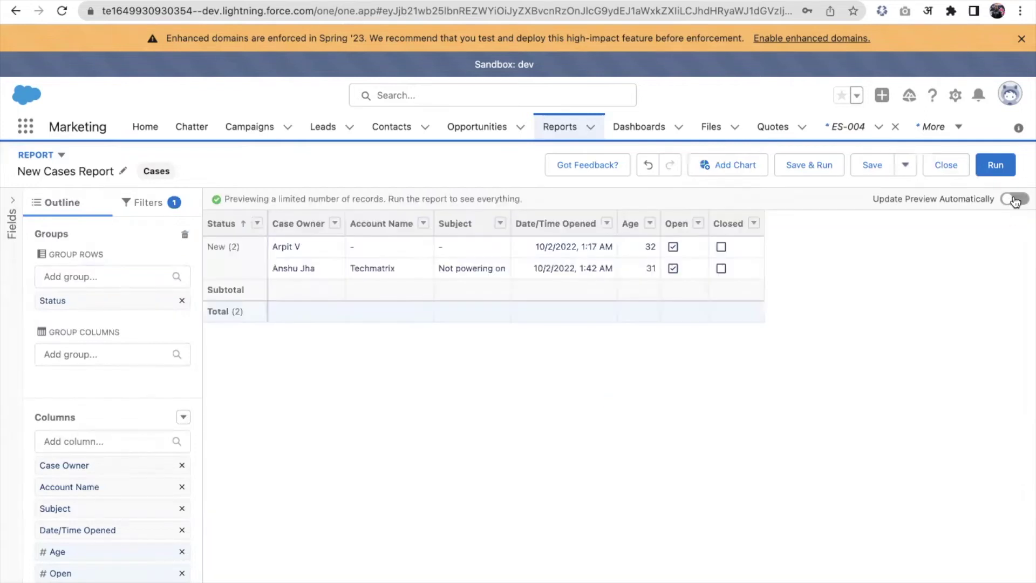
pyautogui.click(1013, 201)
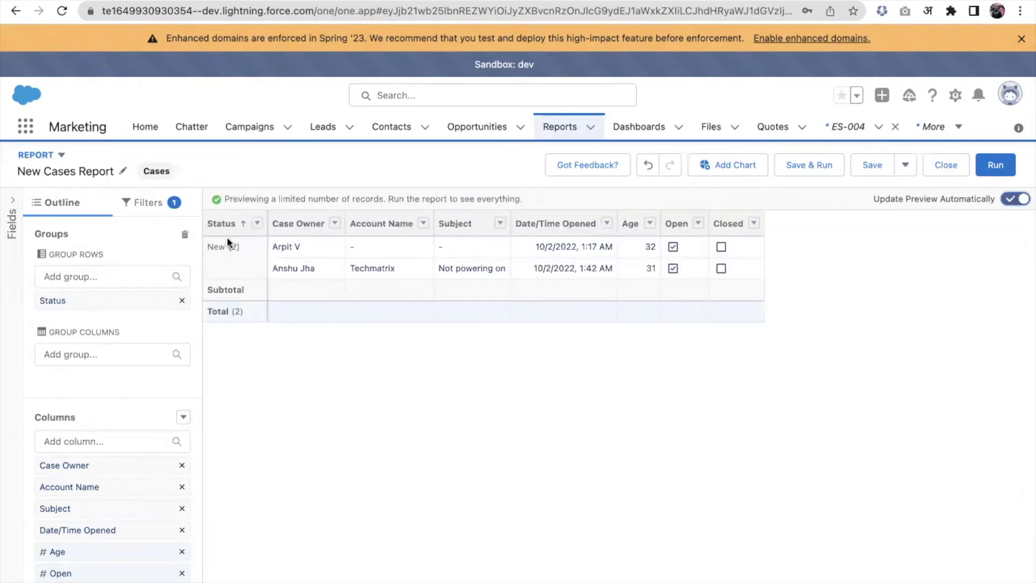
pyautogui.click(996, 165)
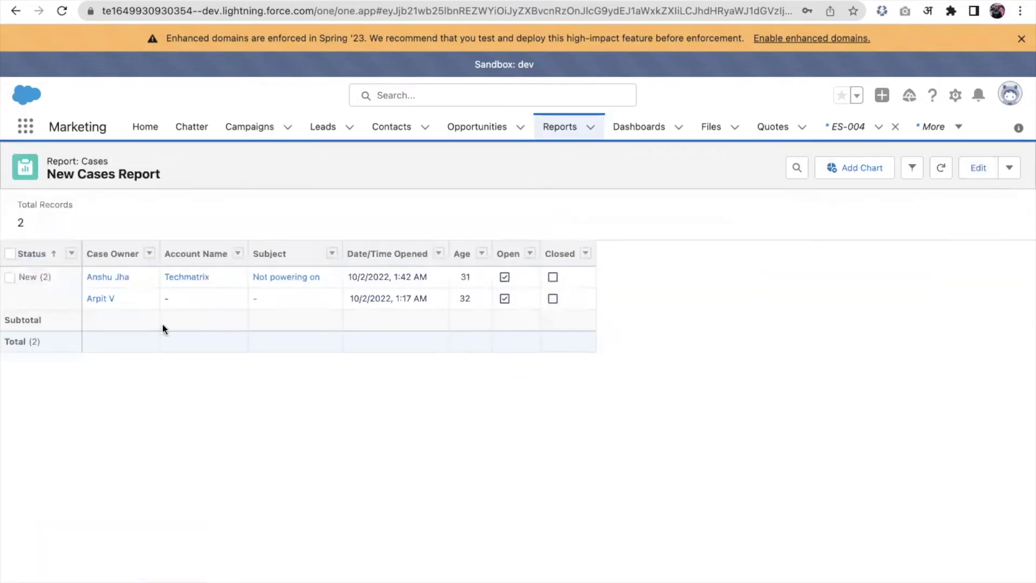
# - Group the Cases report columns by Date/Time Opened and run the resulting matrix report
pyautogui.click(980, 169)
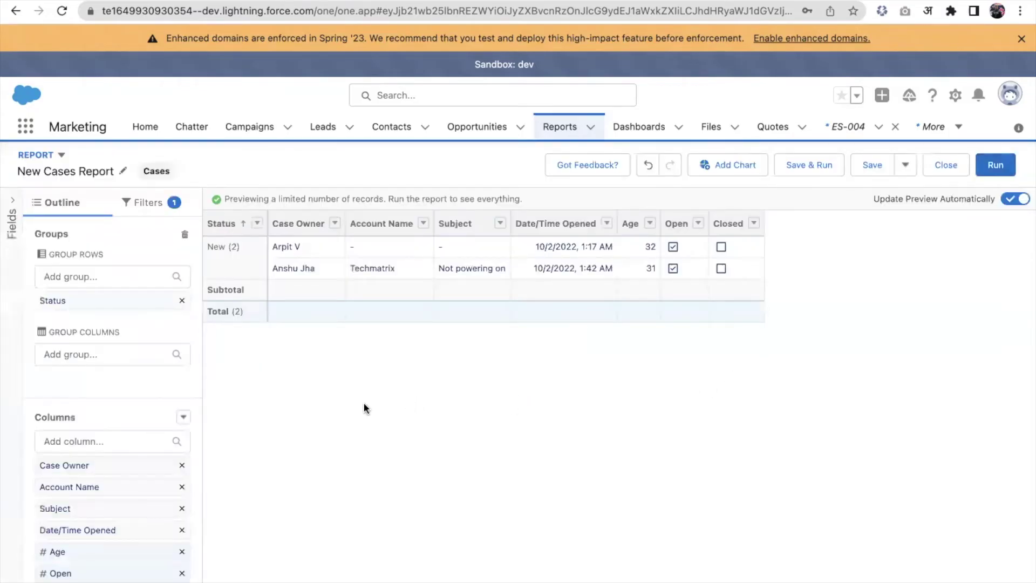
pyautogui.click(115, 352)
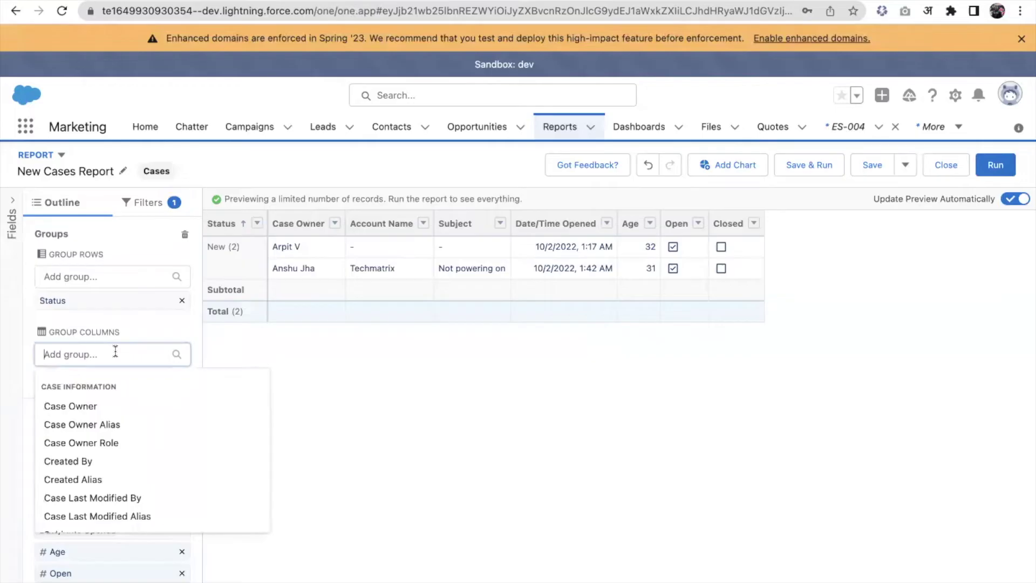
pyautogui.write('date')
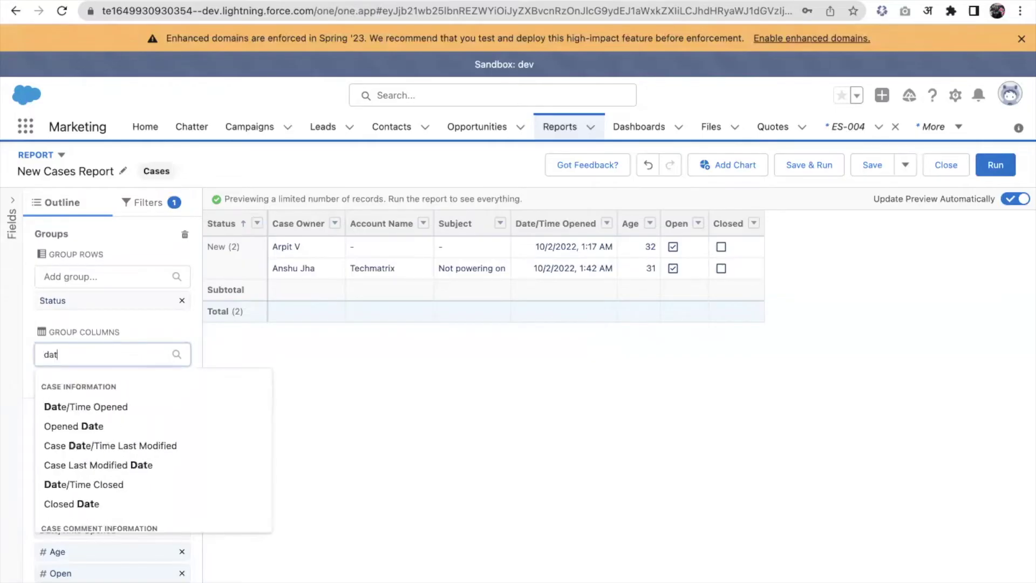
pyautogui.click(112, 406)
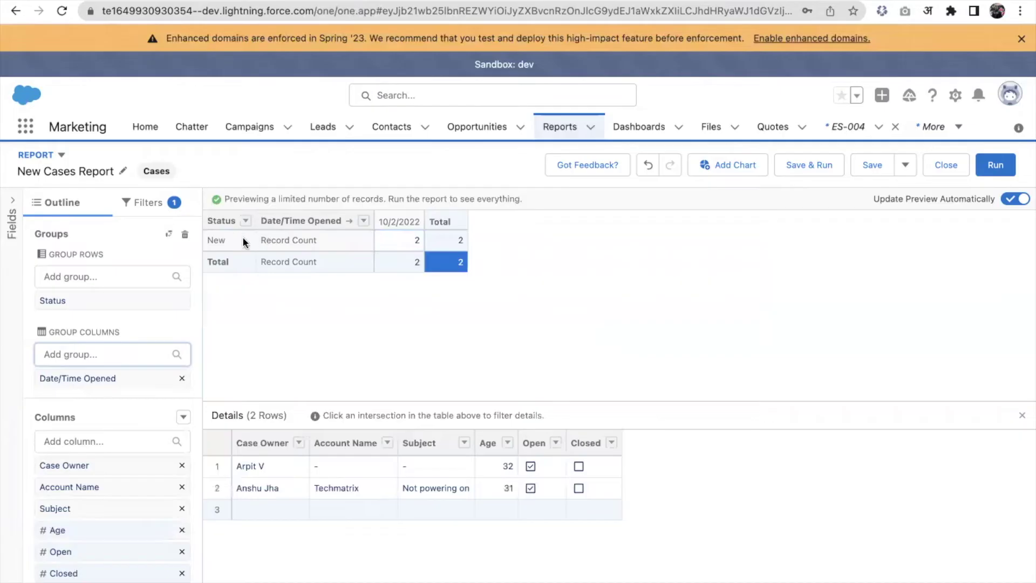
pyautogui.click(1003, 173)
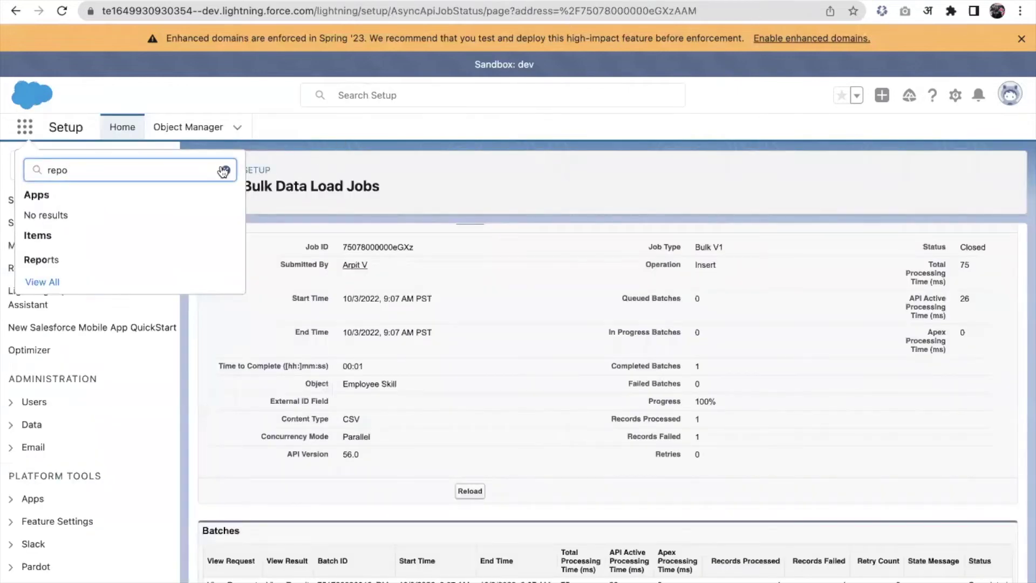
# - Clear the earlier reports search and open the Cases list from the App Launcher
pyautogui.click(226, 170)
pyautogui.click(33, 132)
pyautogui.click(24, 130)
pyautogui.write('case')
pyautogui.click(40, 259)
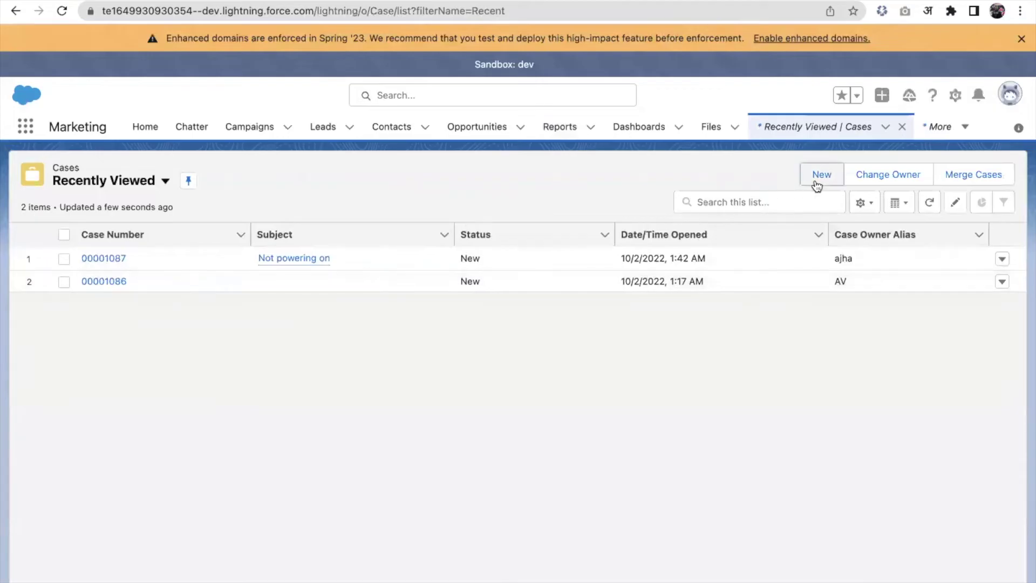
# - Create and save a General Inquiry case with the subject 'testing'
pyautogui.click(817, 181)
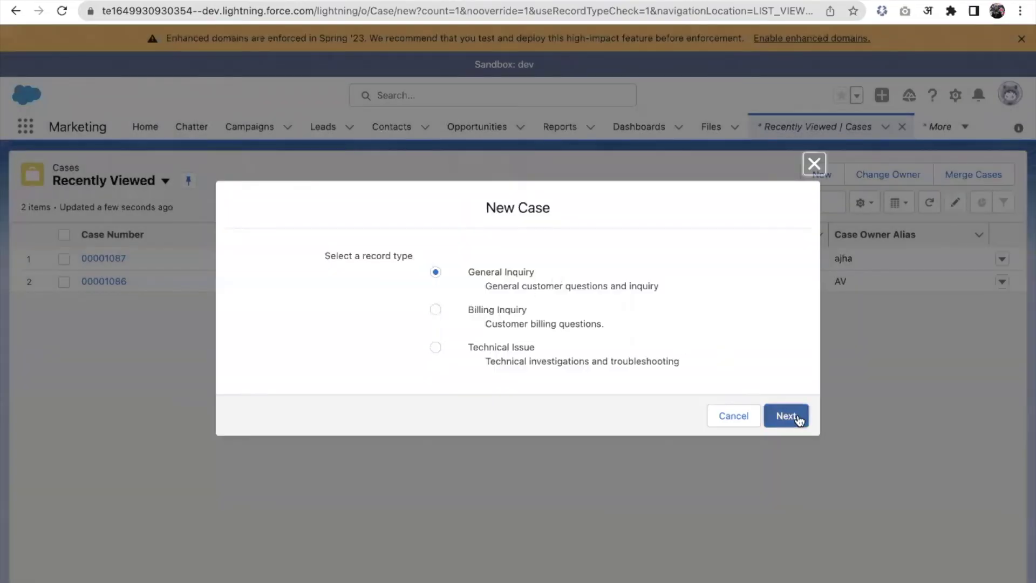
pyautogui.click(798, 417)
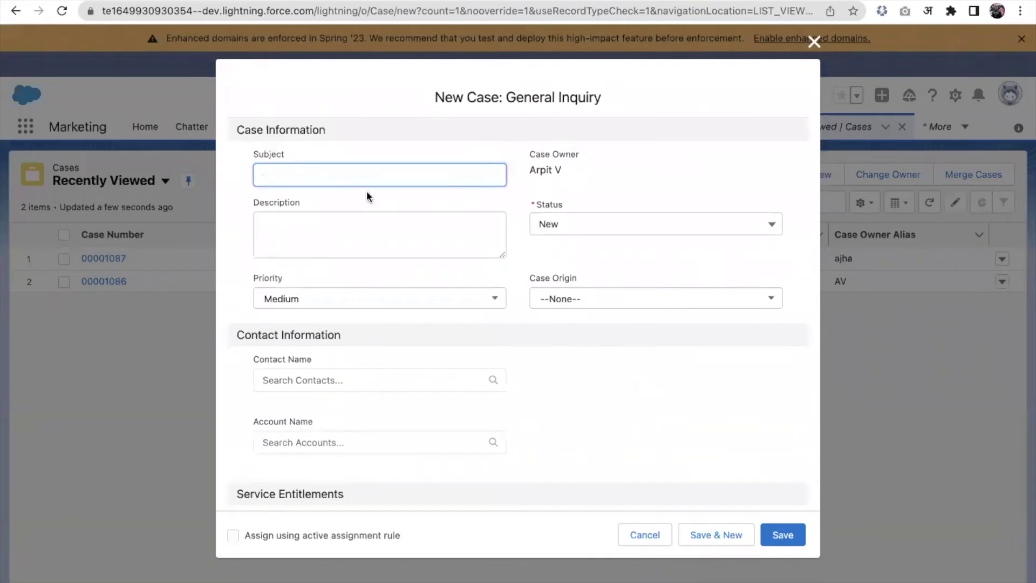
pyautogui.write('testing')
pyautogui.click(785, 534)
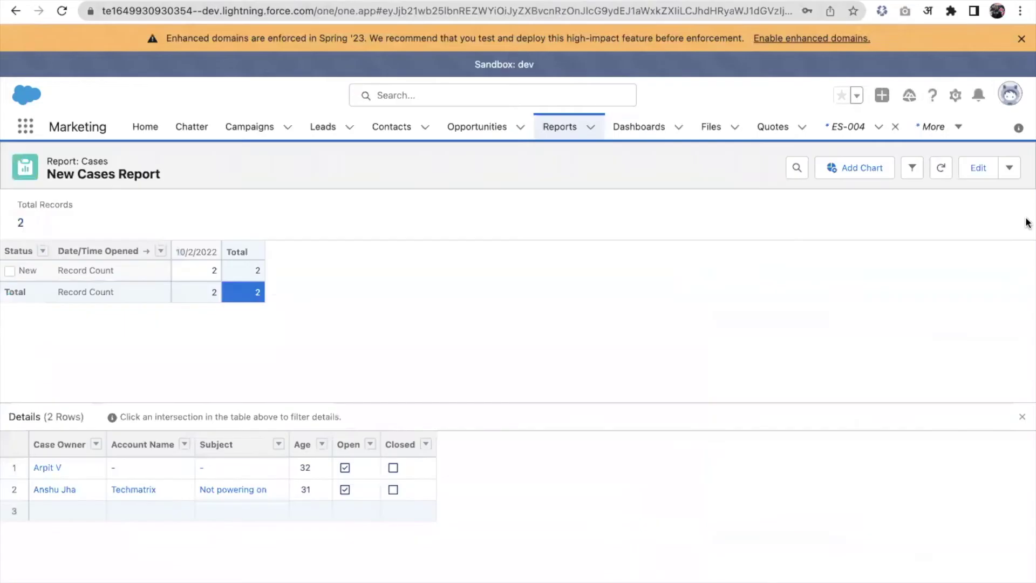
# - Refresh the New Cases Report so it totals 3 records, including one from 10/3/2022
pyautogui.click(941, 168)
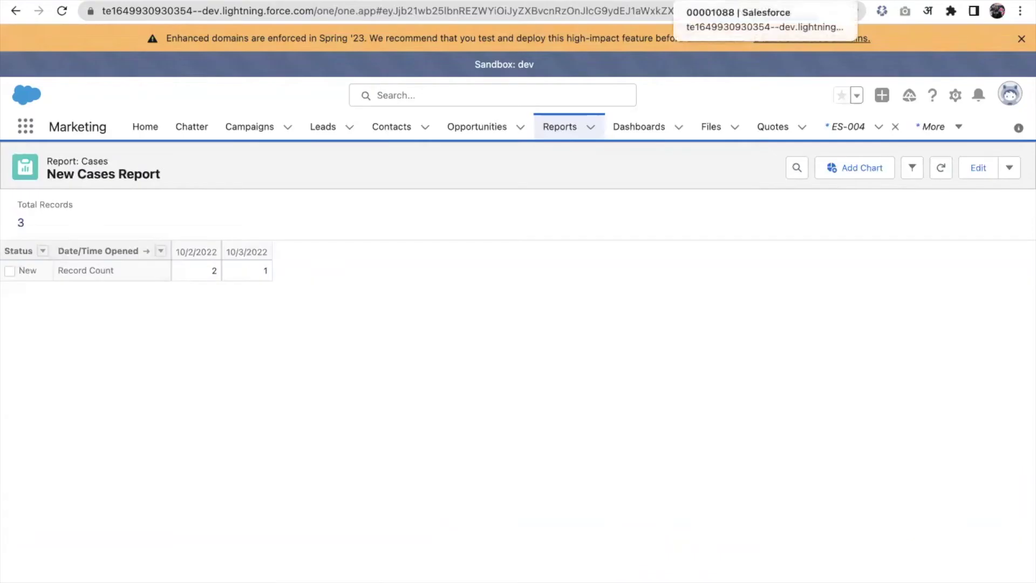
# - Edit case 00001087 'Not powering on' from Recently Viewed, changing its Status to Escalated
pyautogui.click(720, 1)
pyautogui.click(842, 136)
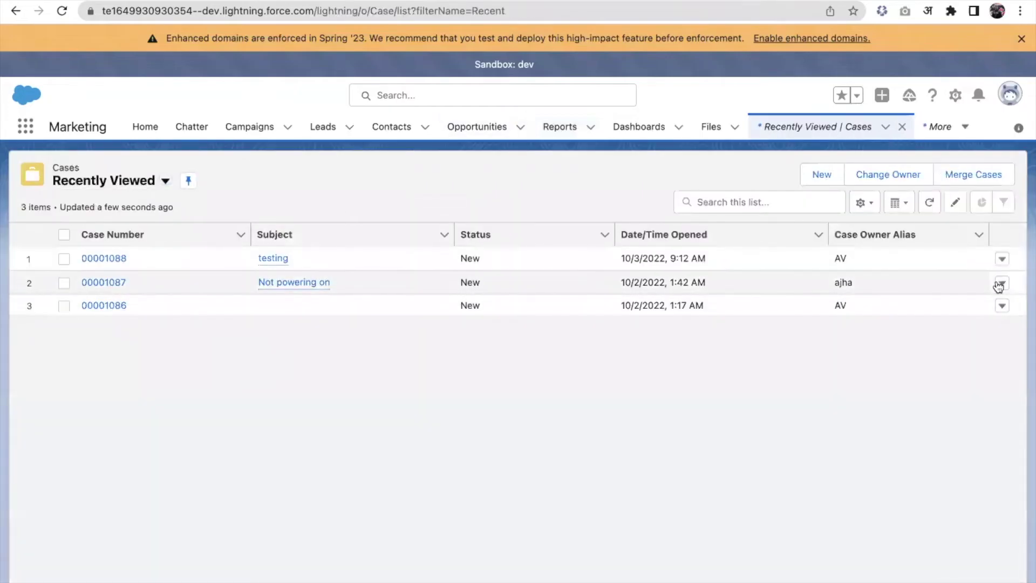
pyautogui.click(1002, 283)
pyautogui.click(940, 313)
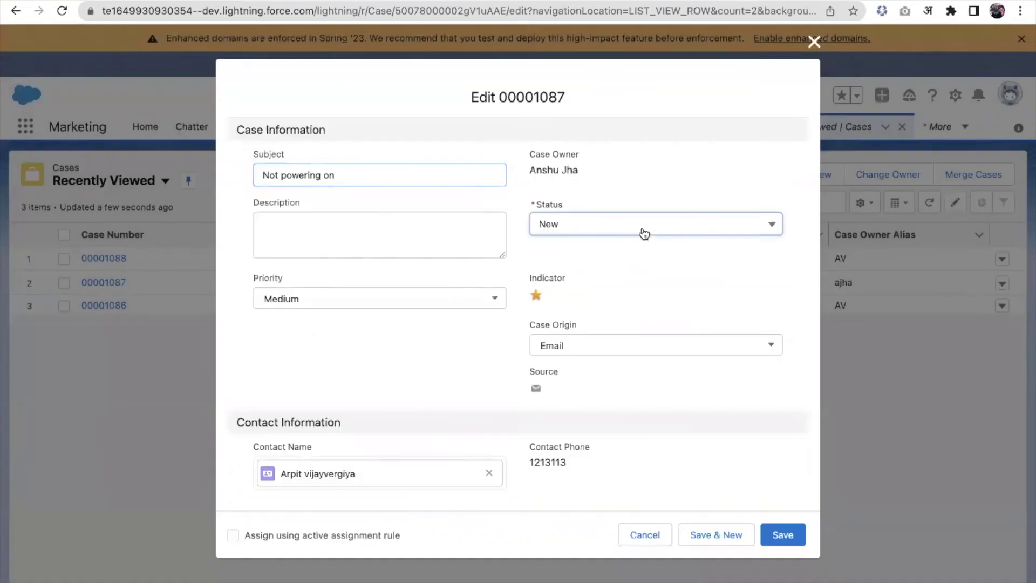
pyautogui.click(641, 231)
pyautogui.click(599, 300)
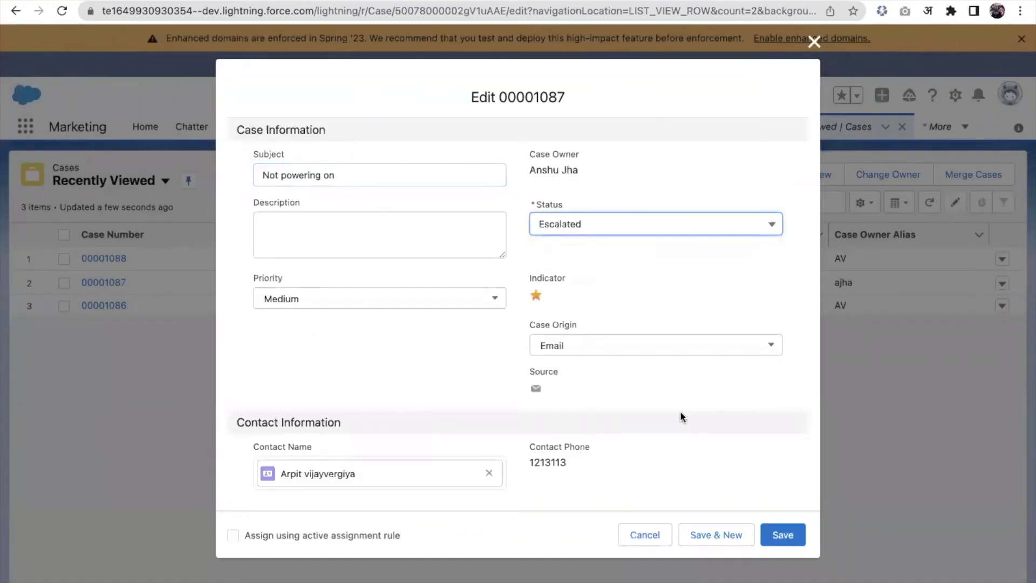
# - Save case 00001087 as Escalated and refresh the New Cases Report to show an Escalated row
pyautogui.click(783, 536)
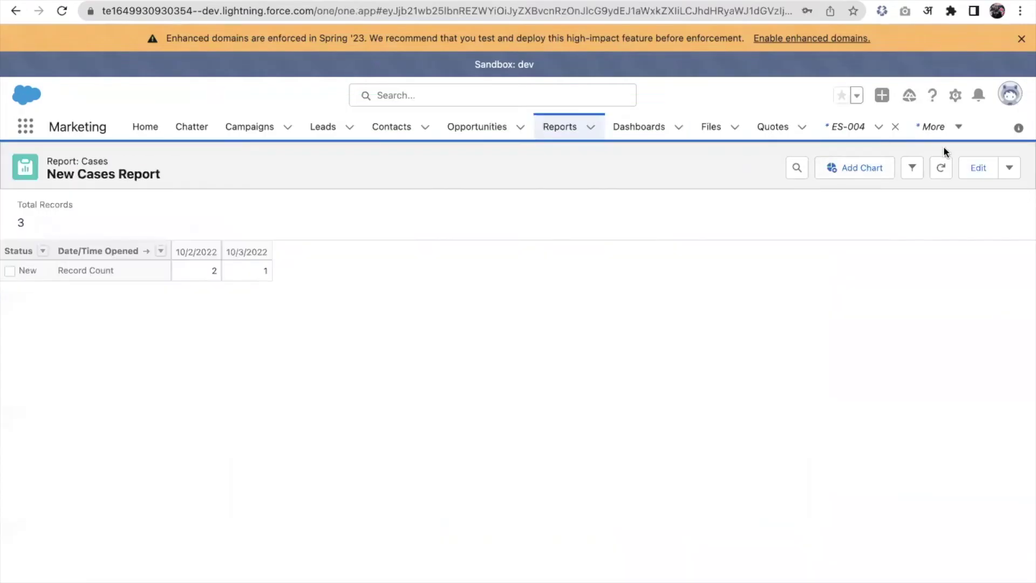
pyautogui.click(942, 170)
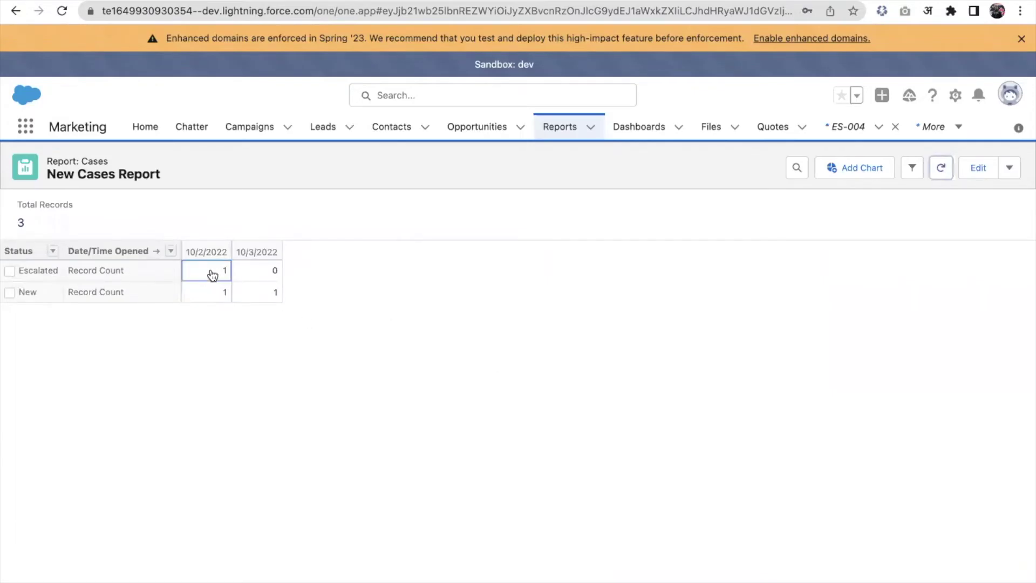
pyautogui.click(268, 275)
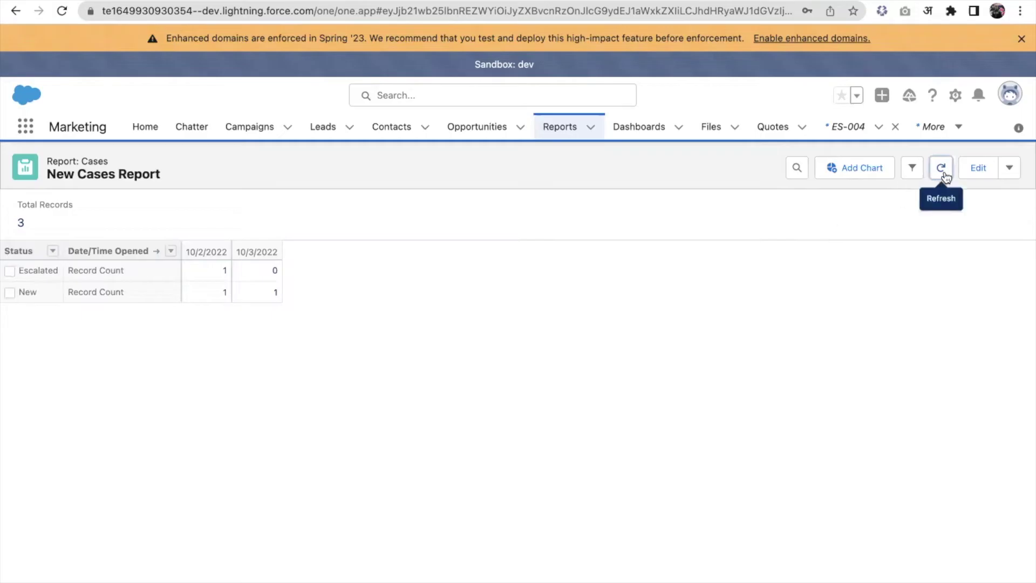
# - From Reports, go to Dashboards and create a new empty dashboard named 'ApexHours'
pyautogui.click(541, 130)
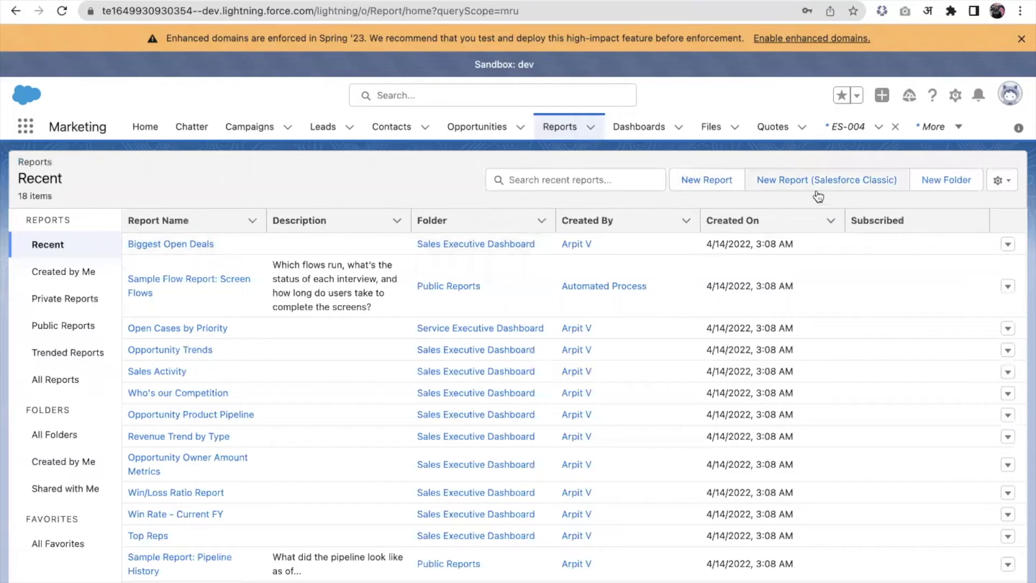
pyautogui.click(999, 181)
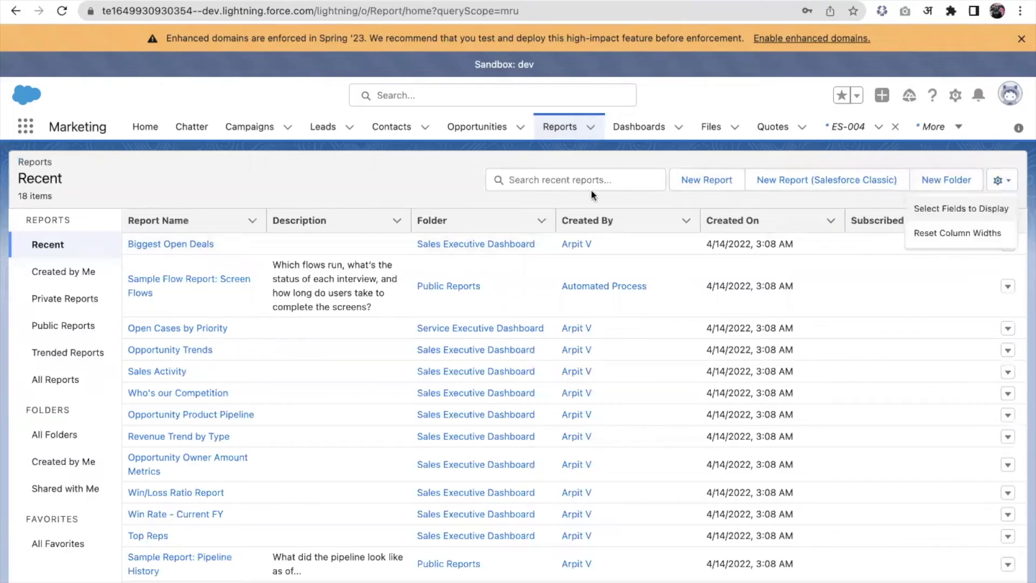
pyautogui.click(399, 170)
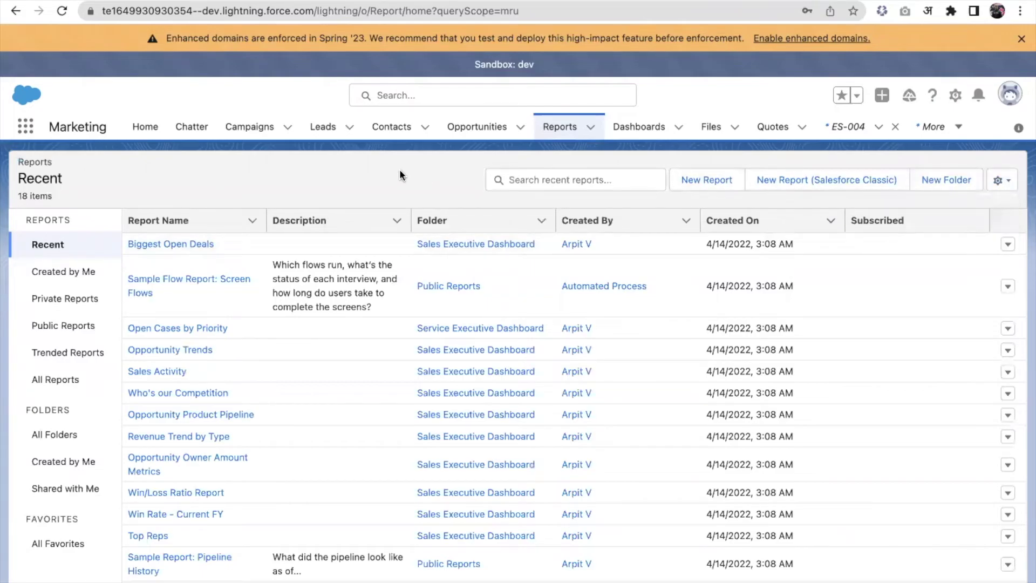
pyautogui.click(629, 142)
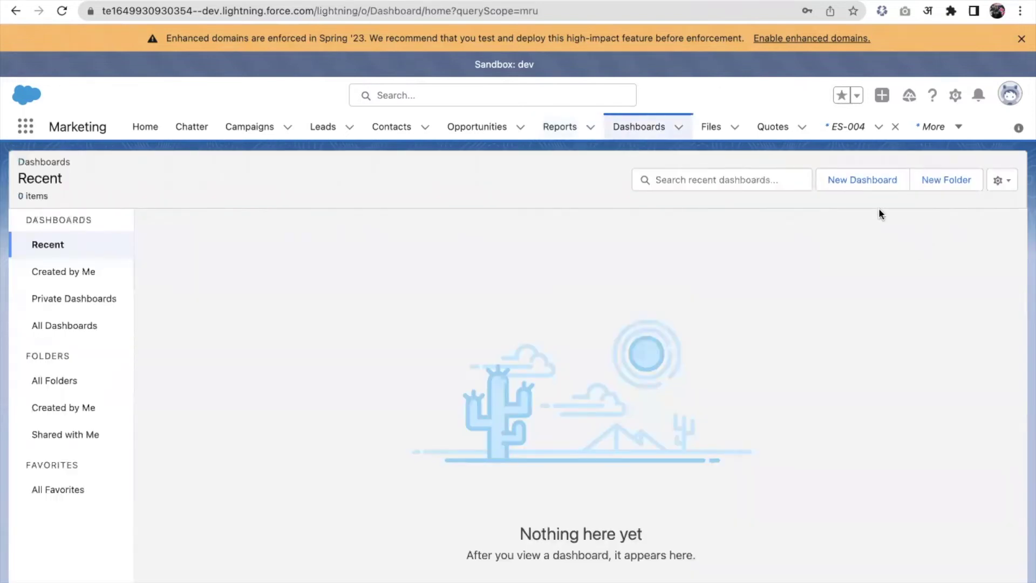
pyautogui.click(870, 185)
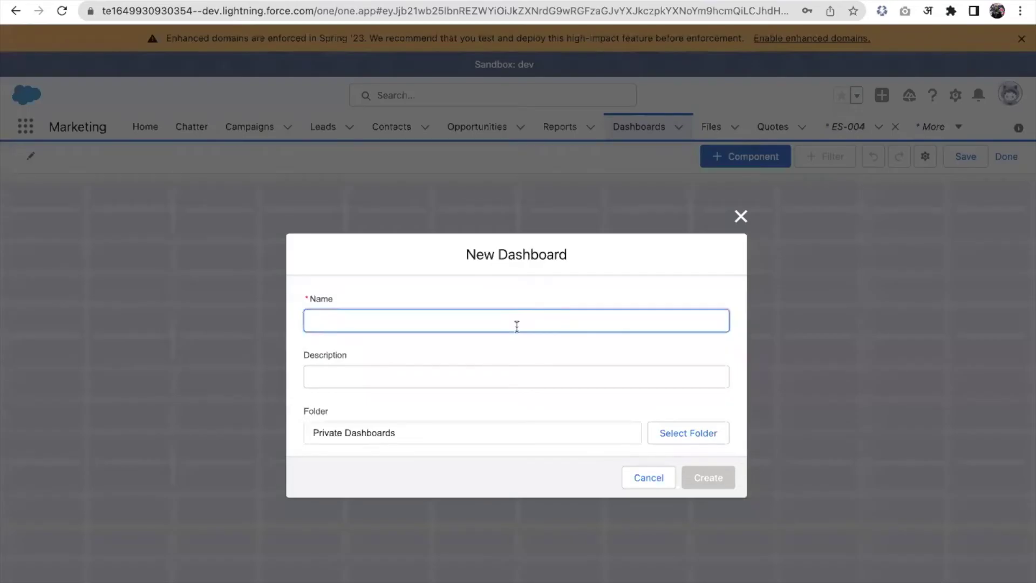
pyautogui.write('ApexHour')
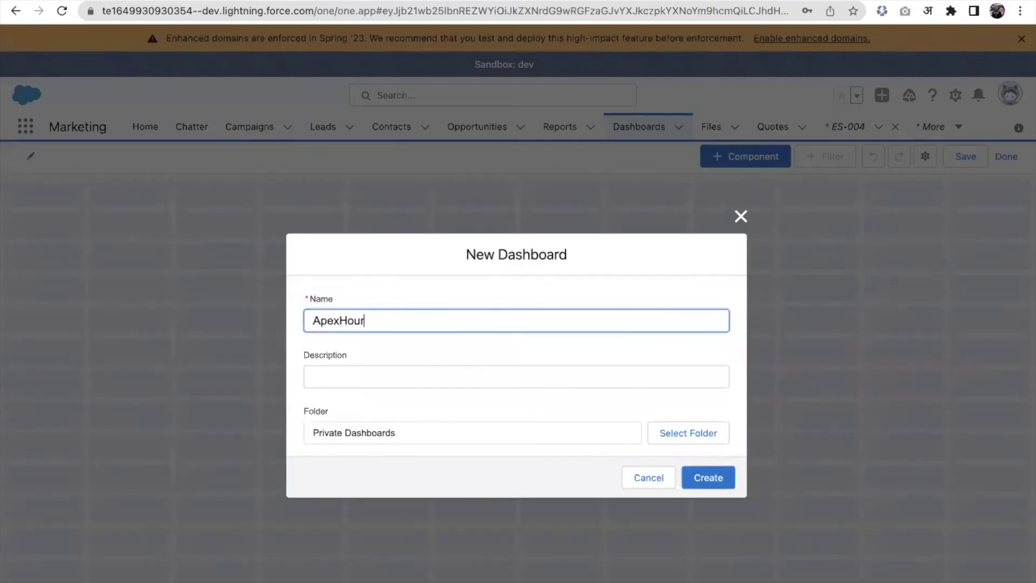
pyautogui.write('s')
pyautogui.click(725, 477)
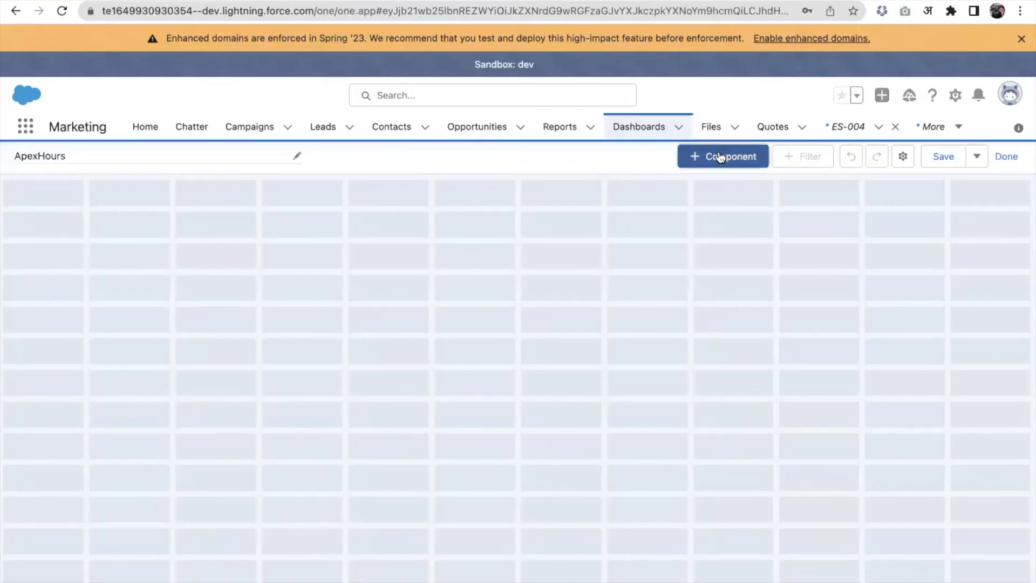
# - Add the Open Cases by Priority report as a vertical bar chart at the dashboard's top-left
pyautogui.click(719, 156)
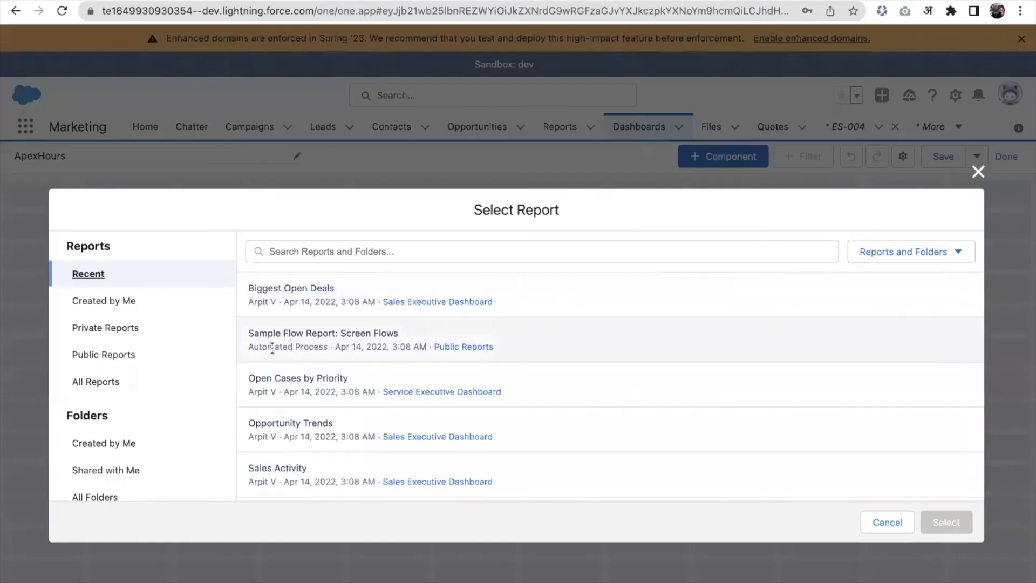
pyautogui.scroll(-1, 276, 412)
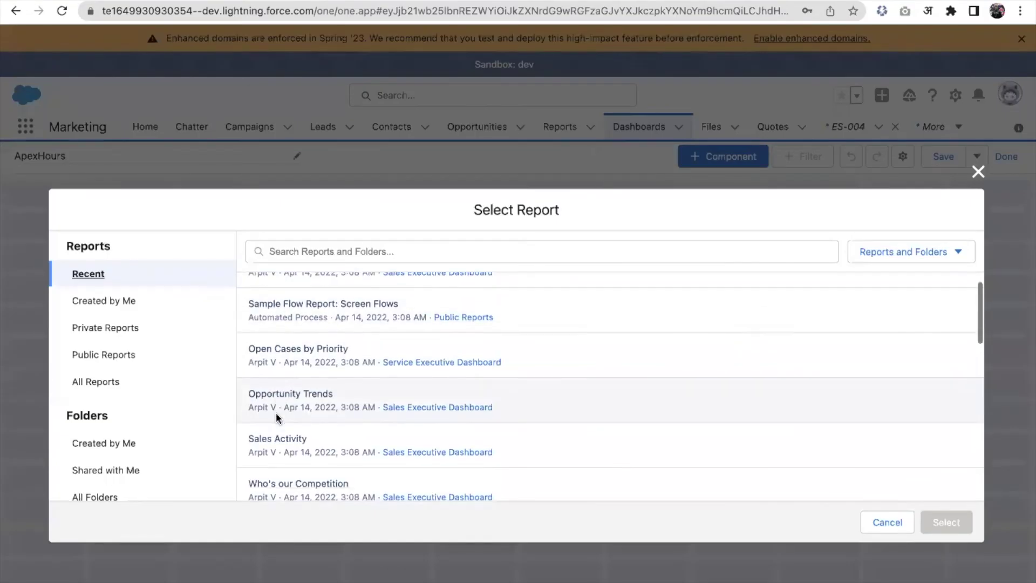
pyautogui.click(302, 353)
pyautogui.click(931, 521)
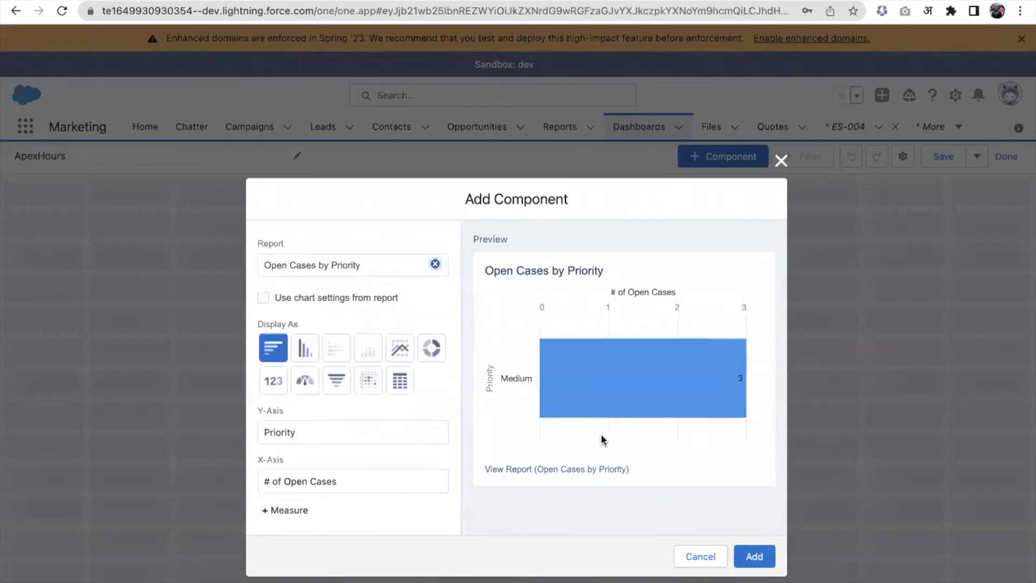
pyautogui.click(302, 350)
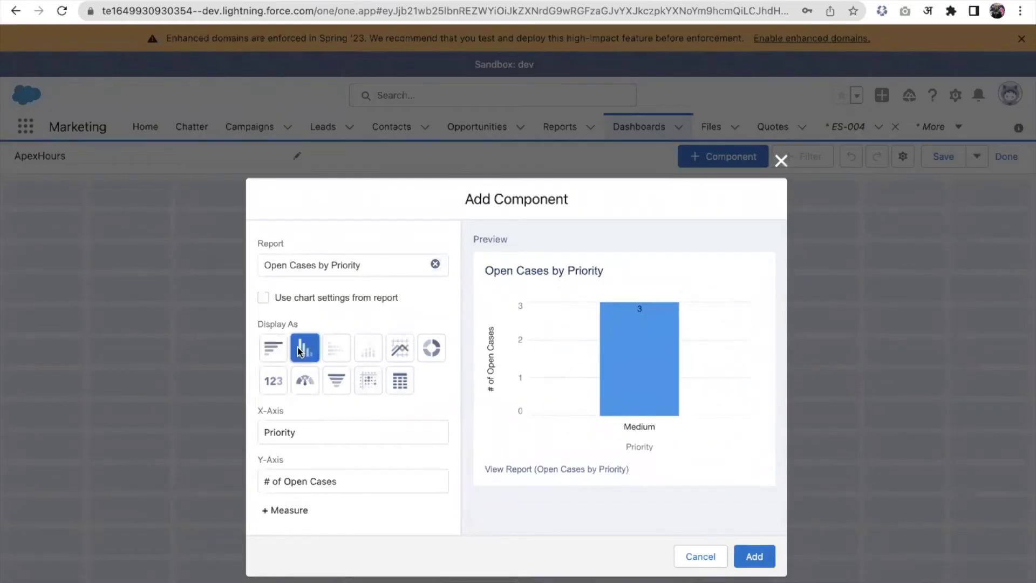
pyautogui.click(753, 557)
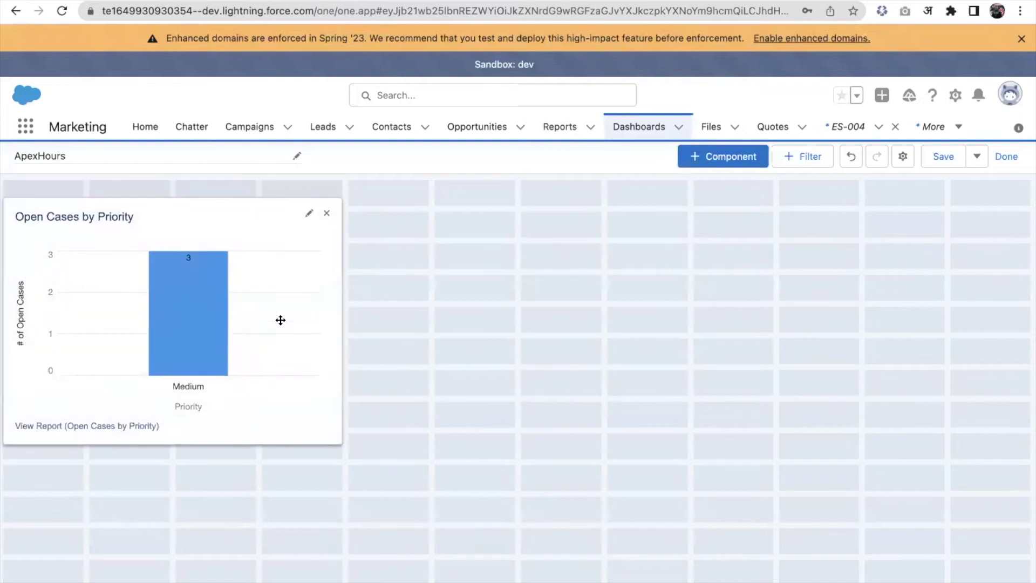
pyautogui.moveTo(280, 320); pyautogui.dragTo(280, 300)
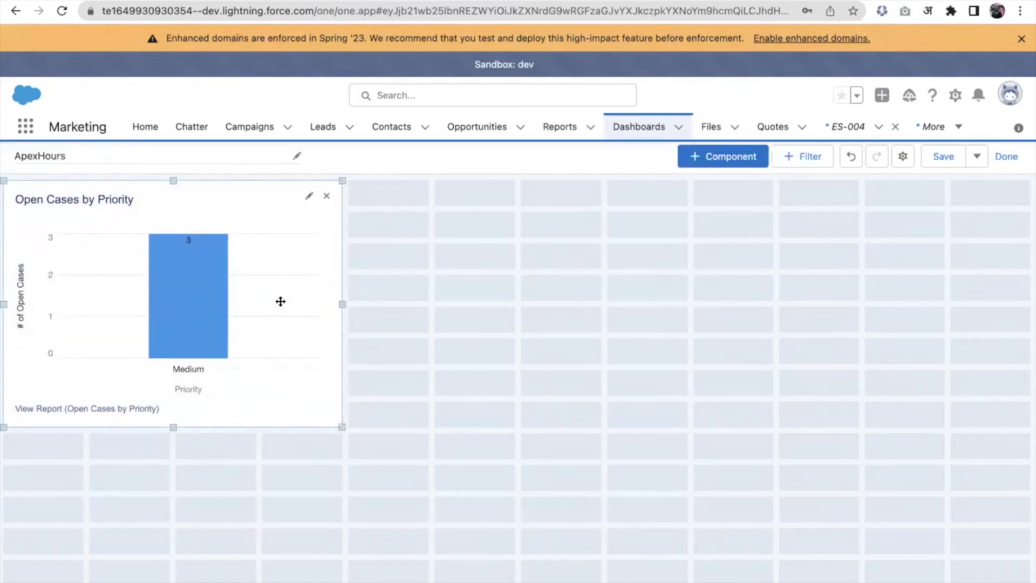
# - Add Case Status by Case Owner as a donut chart beside the priority bar chart
pyautogui.click(699, 167)
pyautogui.scroll(-1, 295, 418)
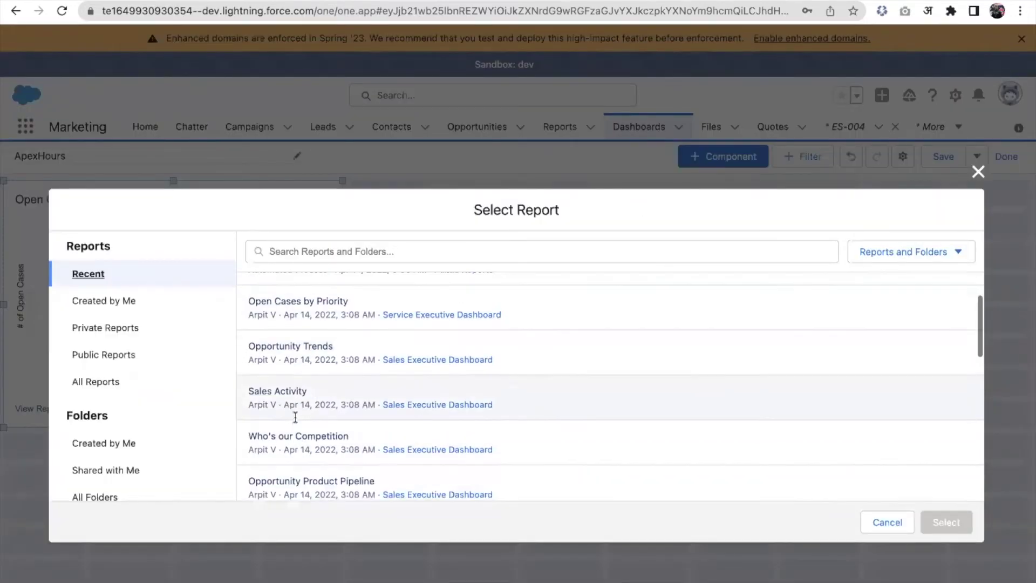
pyautogui.scroll(-1, 280, 436)
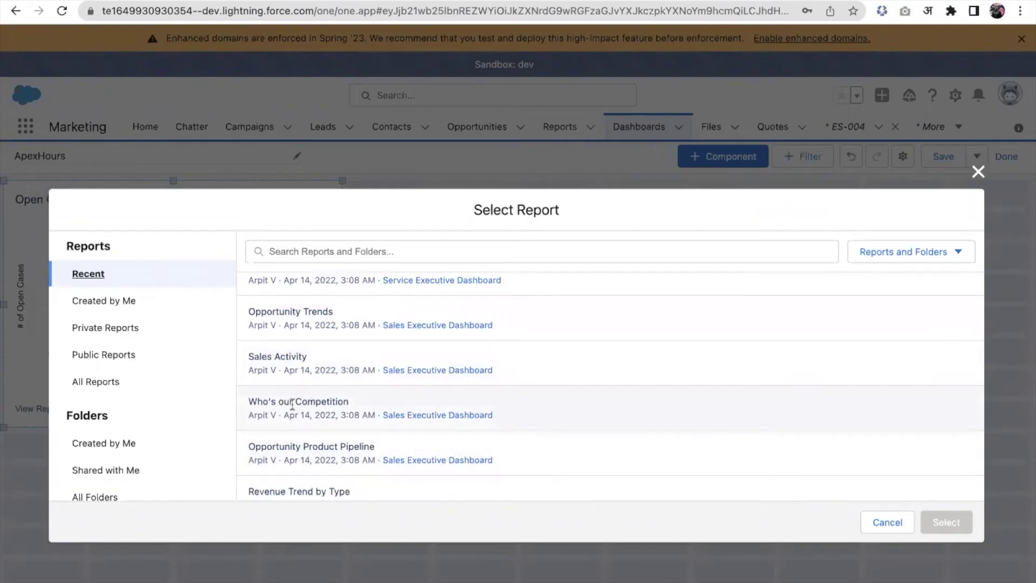
pyautogui.scroll(3, 292, 376)
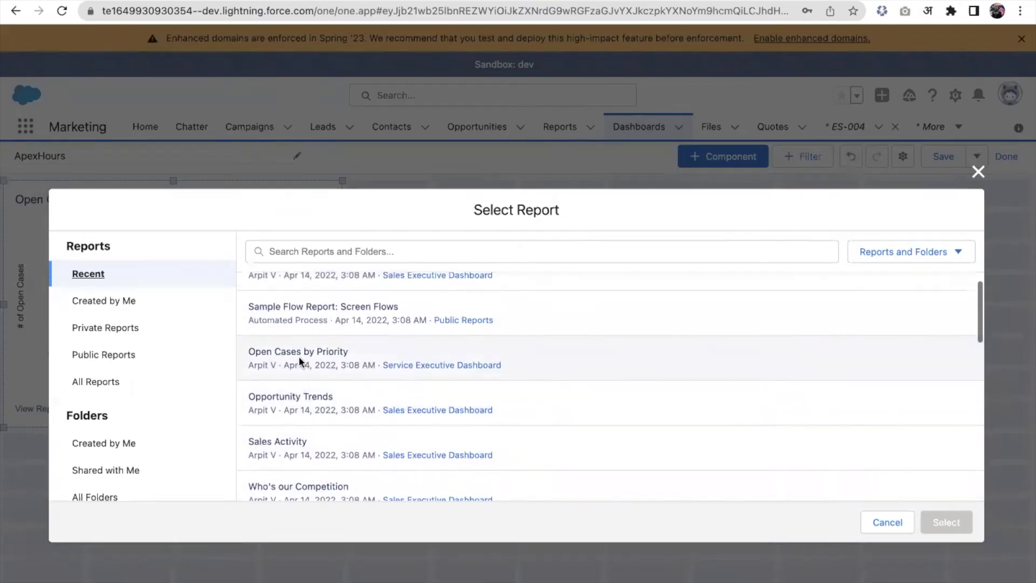
pyautogui.scroll(1, 369, 369)
pyautogui.scroll(-3, 371, 372)
pyautogui.scroll(-1, 370, 371)
pyautogui.scroll(-5, 354, 400)
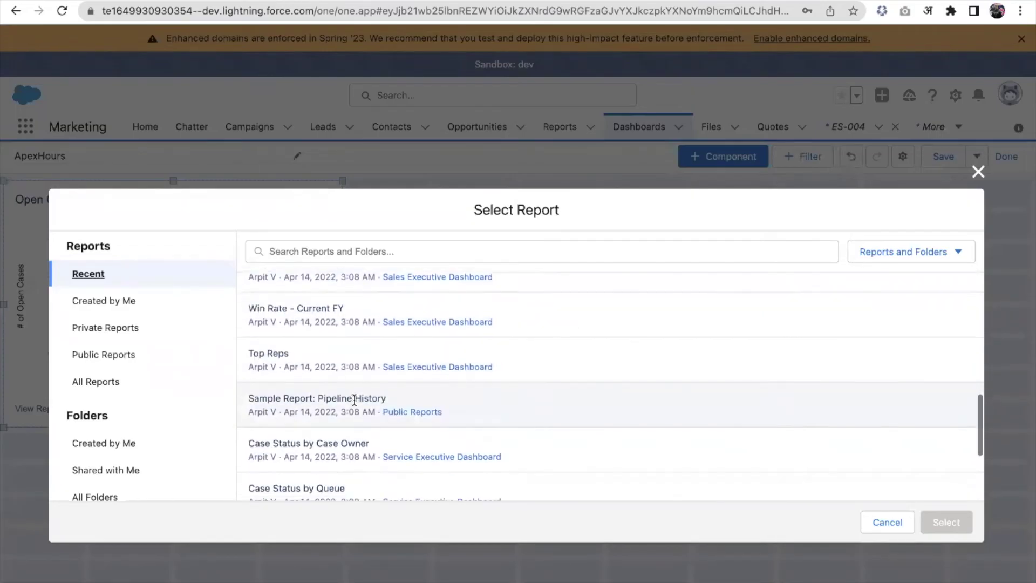
pyautogui.scroll(-2, 354, 400)
pyautogui.click(307, 342)
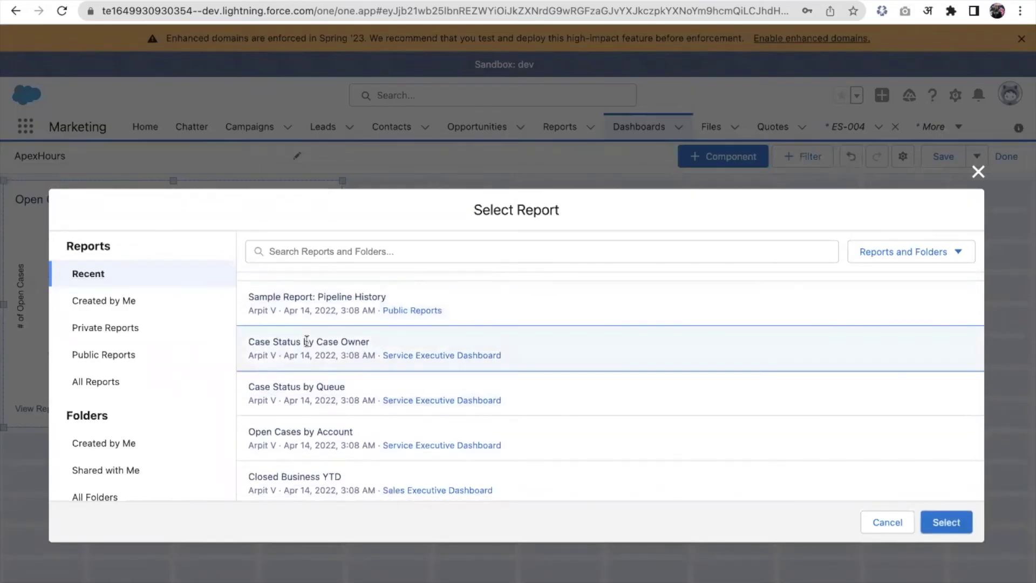
pyautogui.click(951, 527)
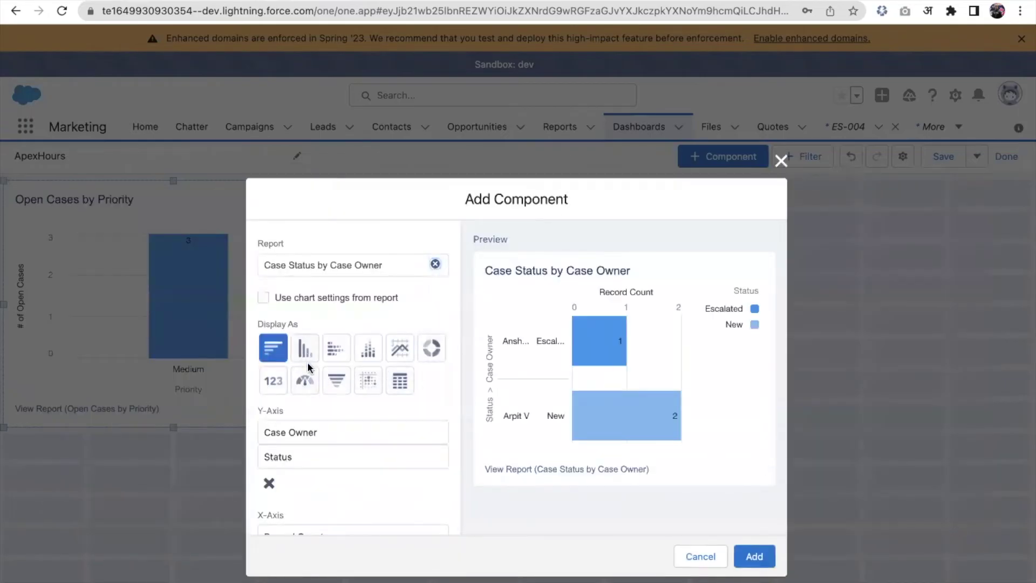
pyautogui.click(432, 348)
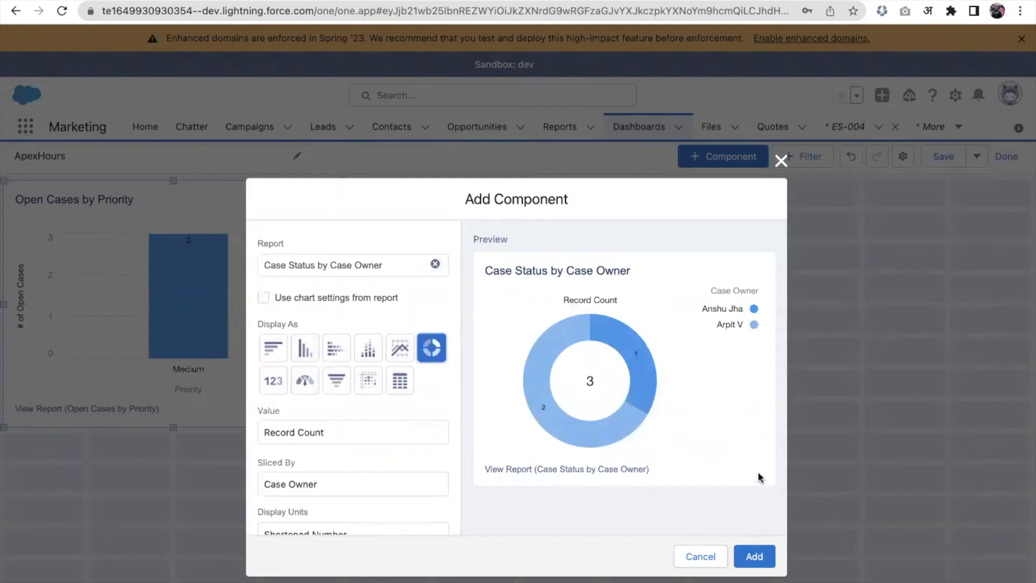
pyautogui.click(758, 558)
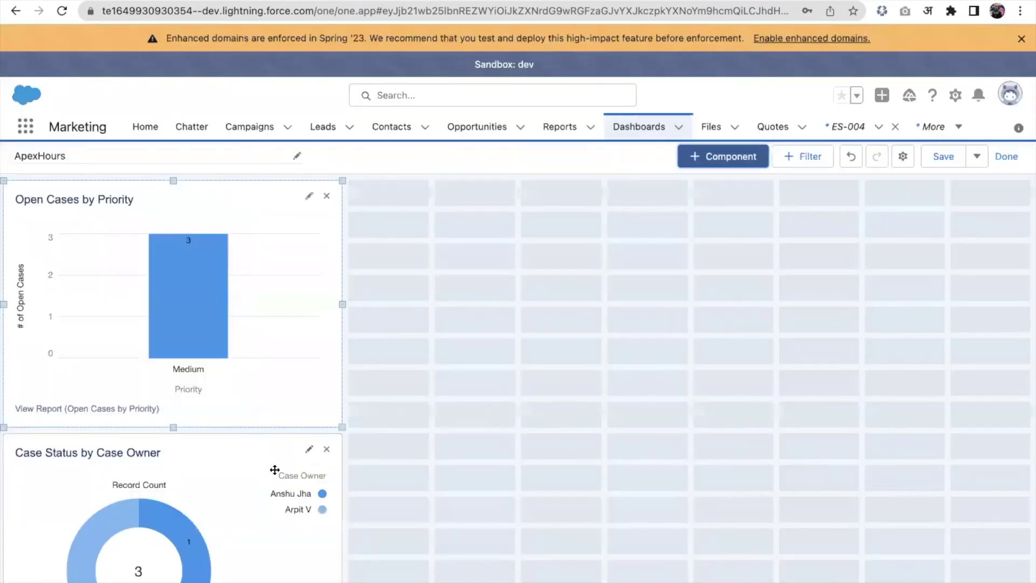
pyautogui.moveTo(263, 473); pyautogui.dragTo(624, 224)
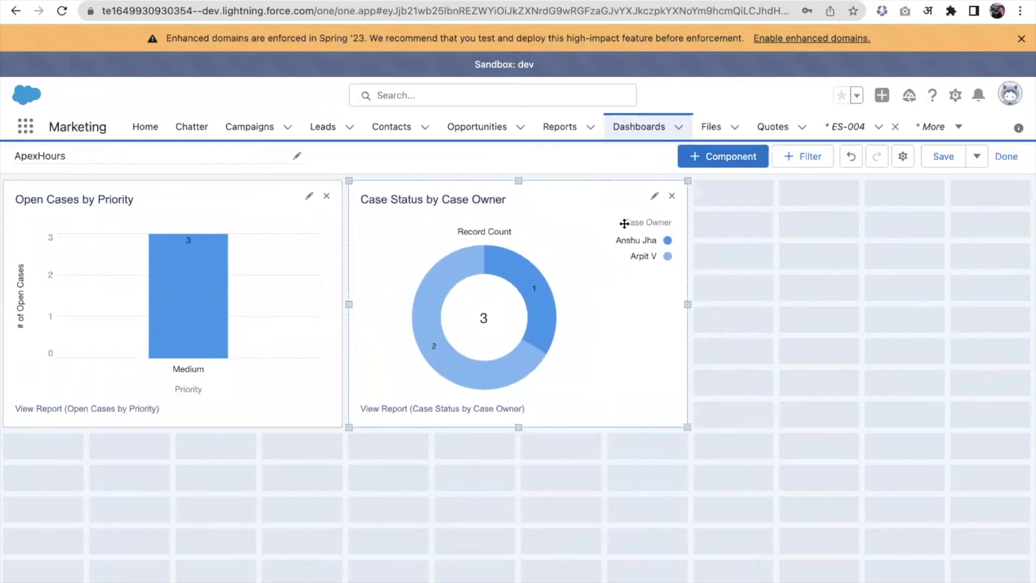
# - In dashboard properties, set View Dashboard As to another person and pick a specific user
pyautogui.click(977, 157)
pyautogui.click(903, 156)
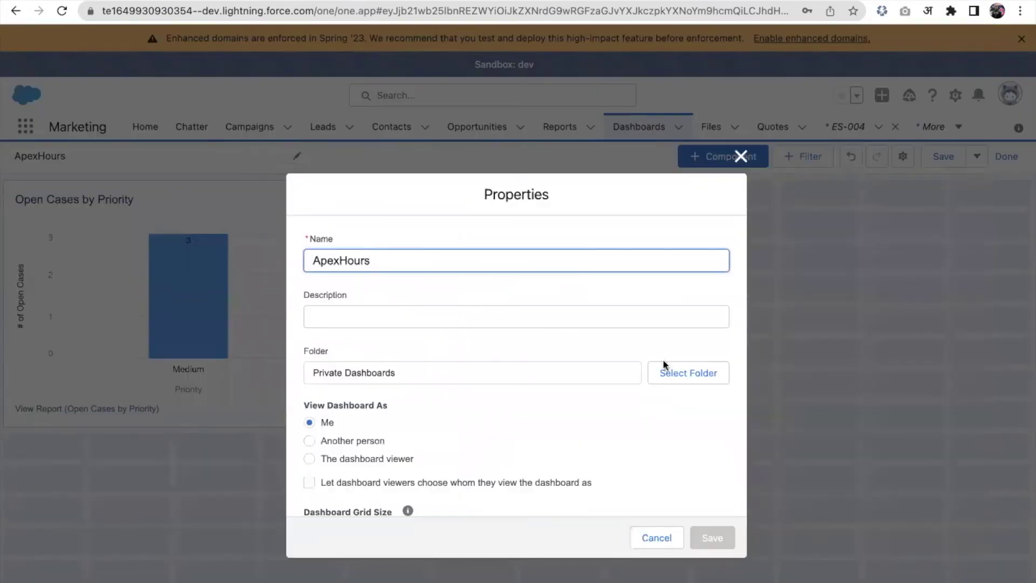
pyautogui.scroll(-2, 385, 432)
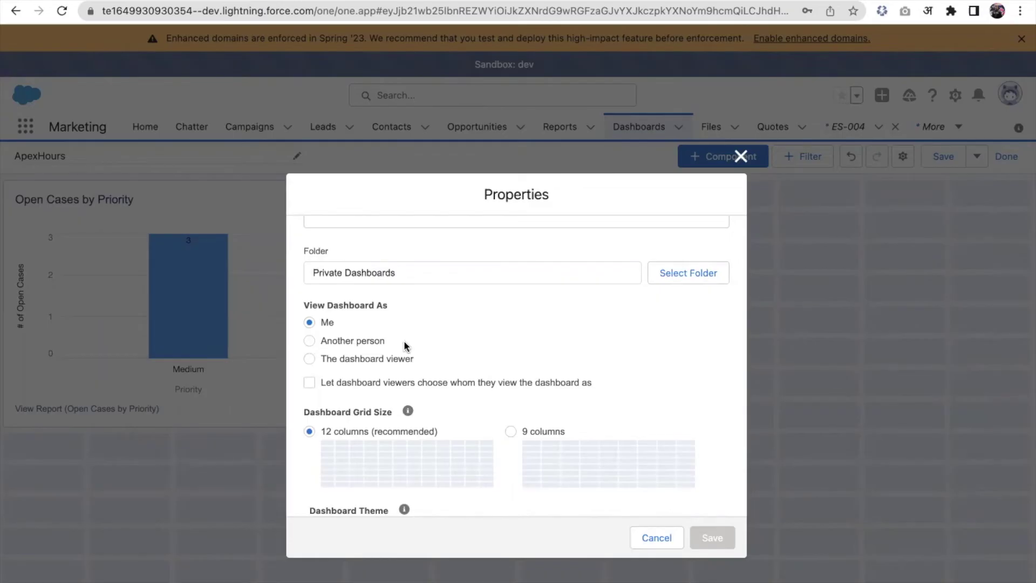
pyautogui.click(369, 340)
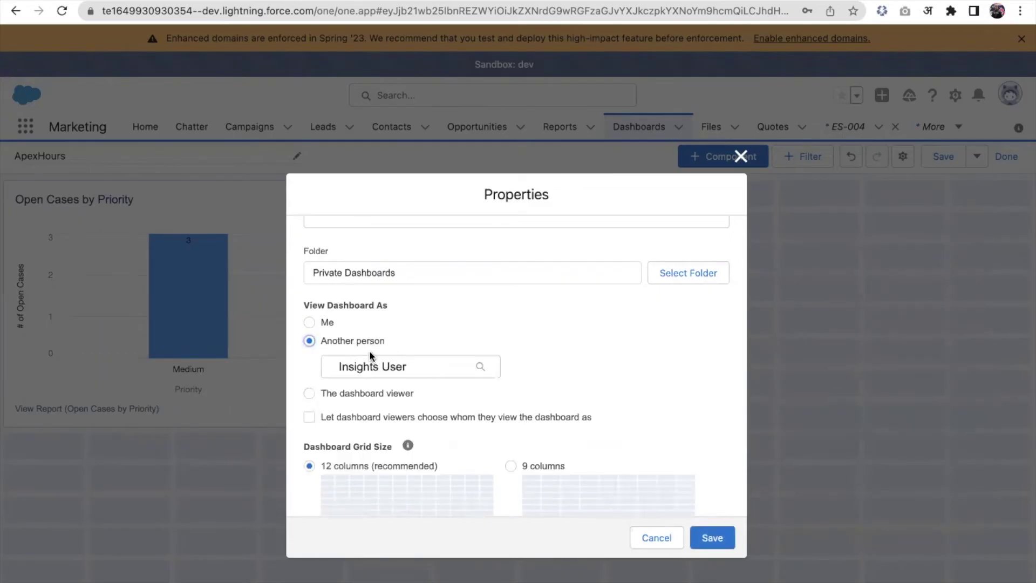
pyautogui.click(387, 367)
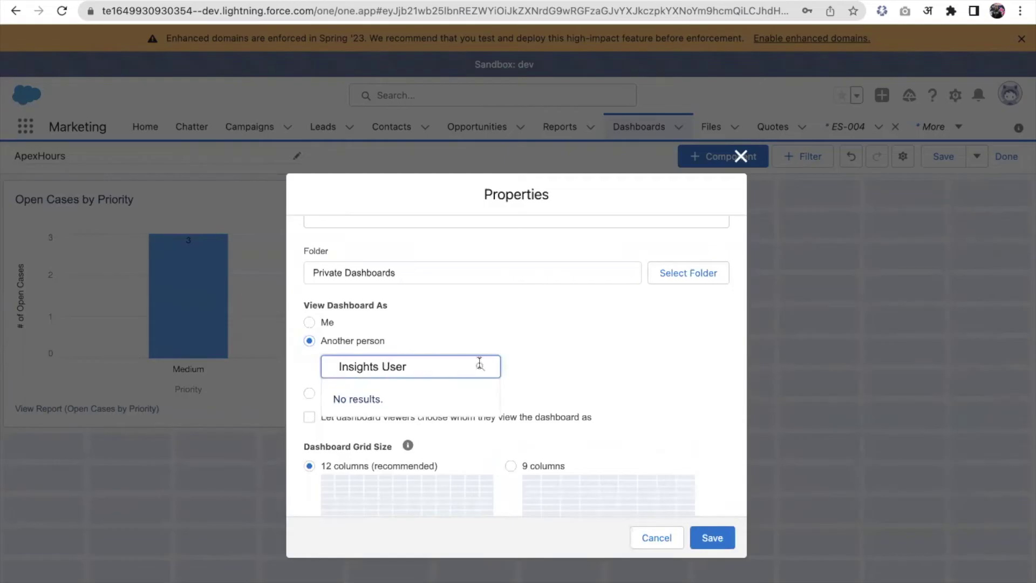
pyautogui.click(455, 366)
pyautogui.hotkey('ctrl', 'a')
pyautogui.press('BackSpace')
pyautogui.write('ansh')
pyautogui.click(442, 393)
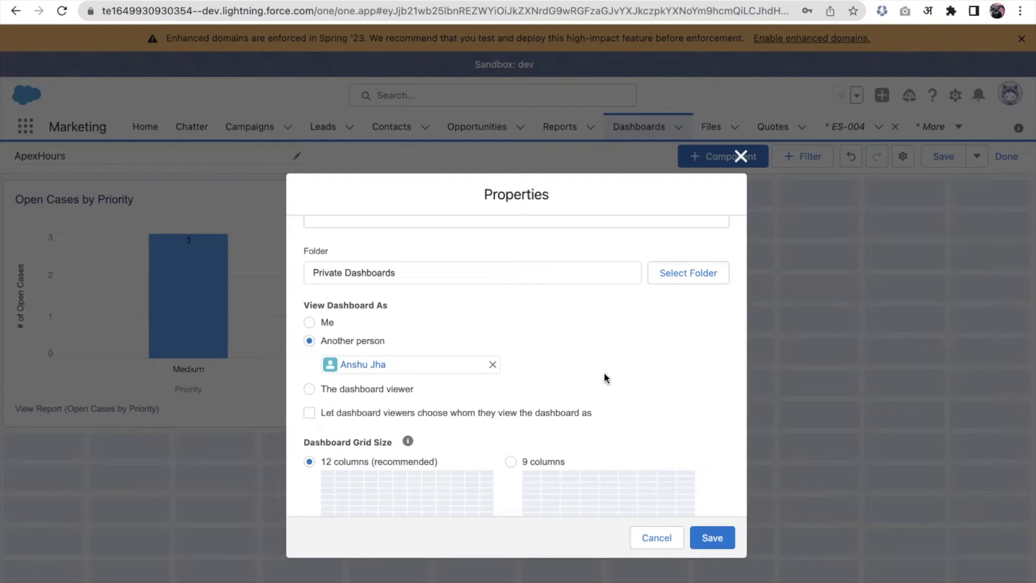
# - Switch View Dashboard As to The dashboard viewer, apply it, and try saving the dashboard
pyautogui.click(365, 390)
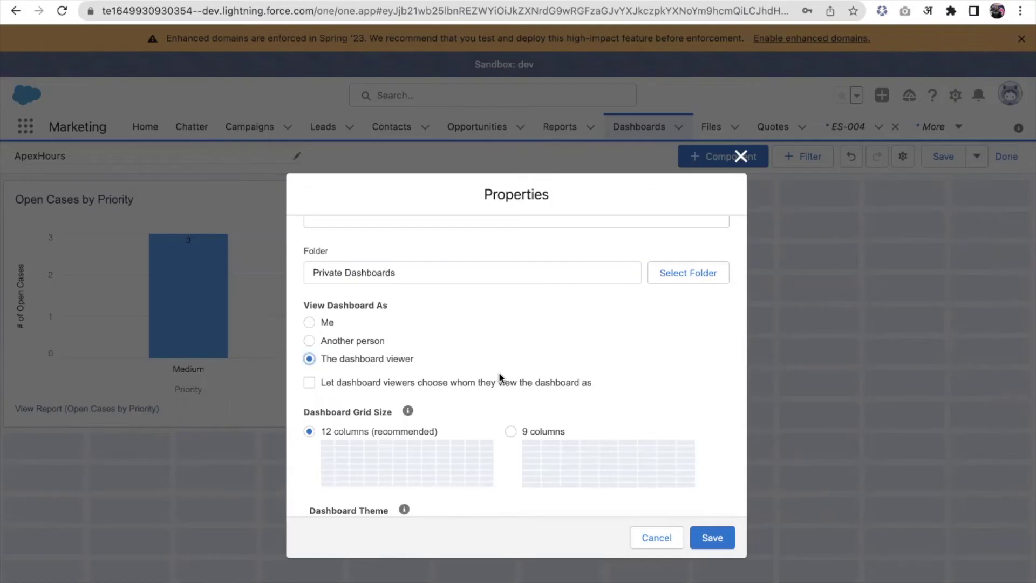
pyautogui.scroll(-3, 499, 371)
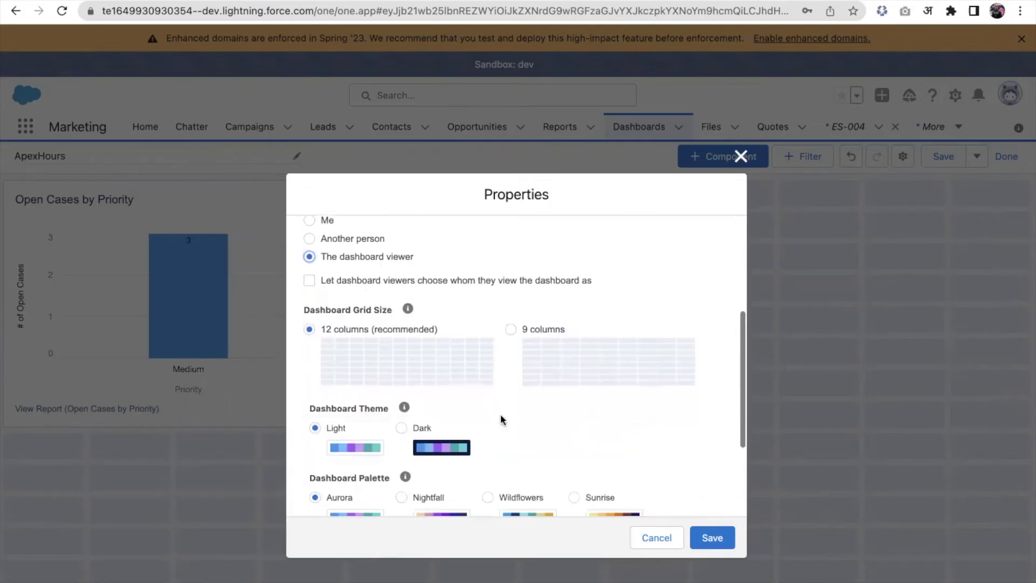
pyautogui.scroll(-3, 503, 448)
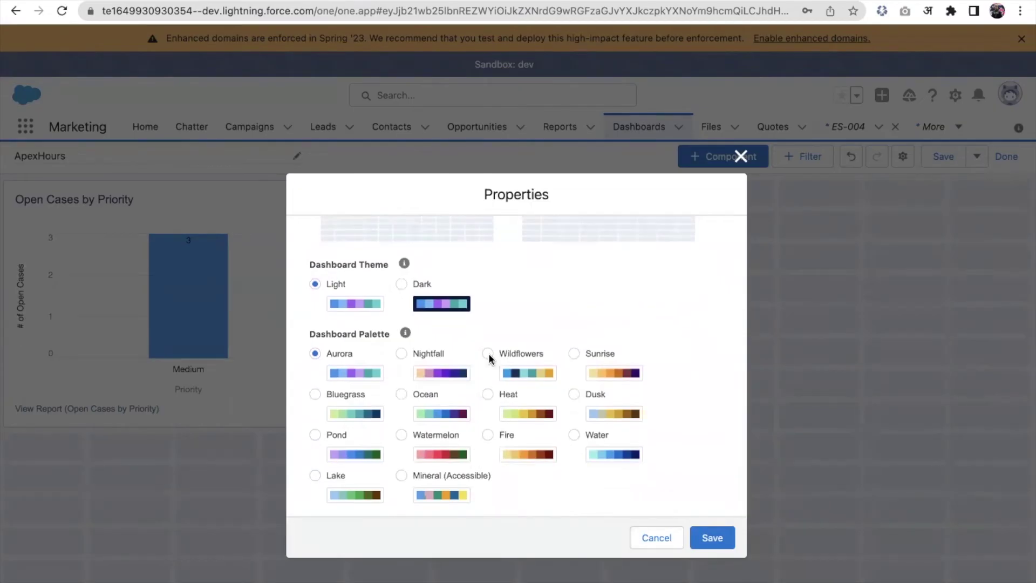
pyautogui.scroll(5, 486, 356)
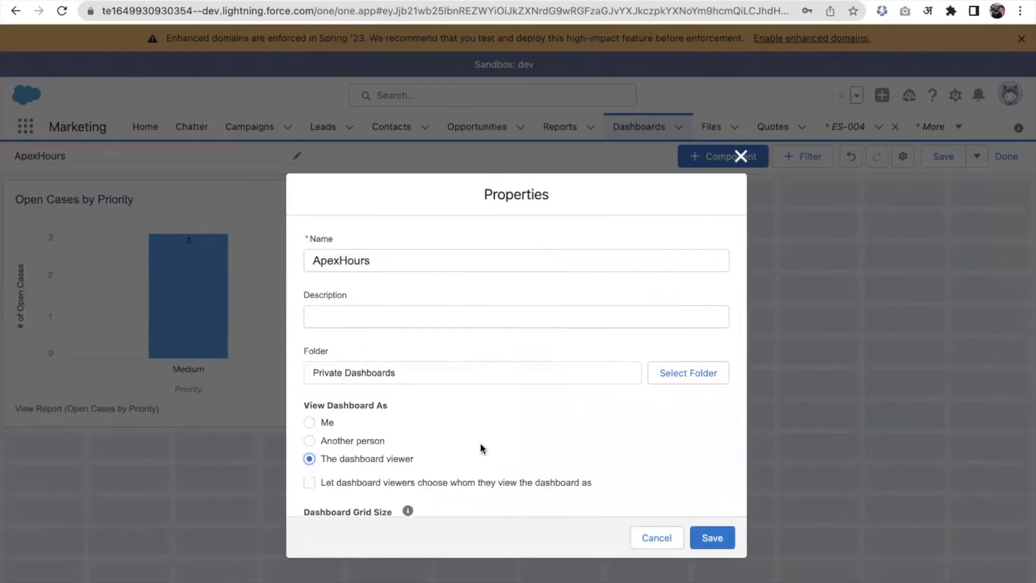
pyautogui.scroll(-4, 482, 448)
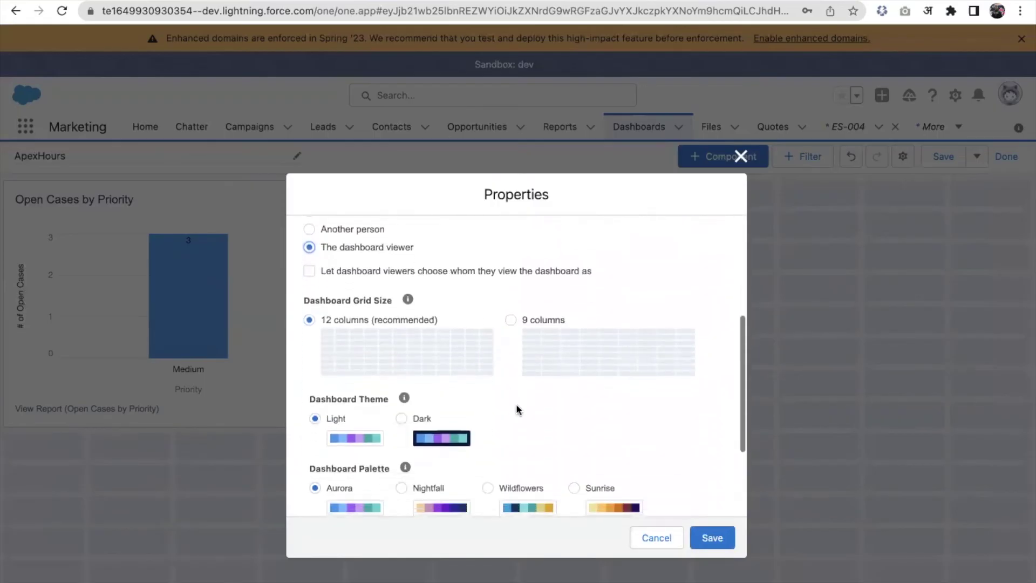
pyautogui.scroll(-1, 534, 412)
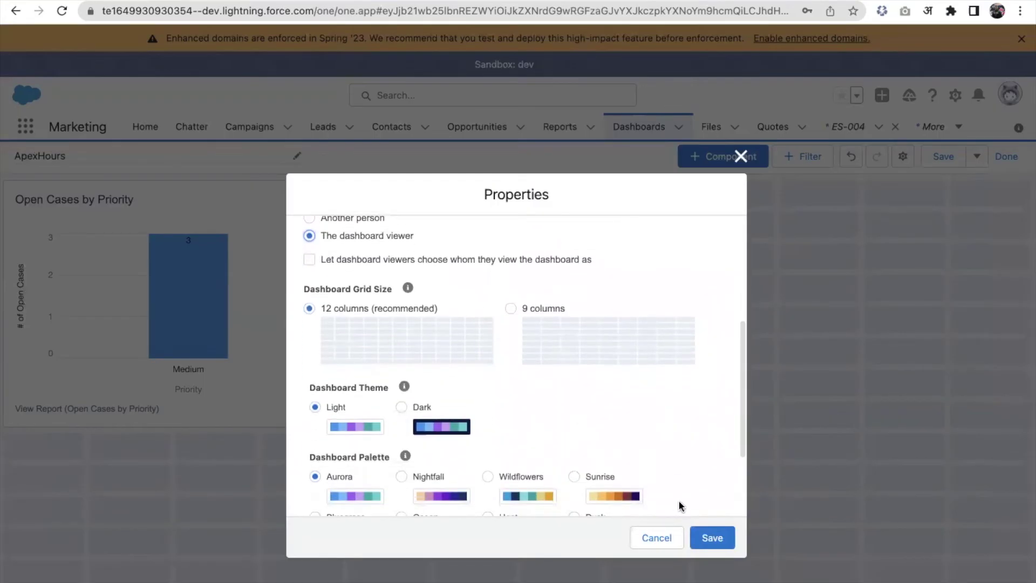
pyautogui.click(711, 538)
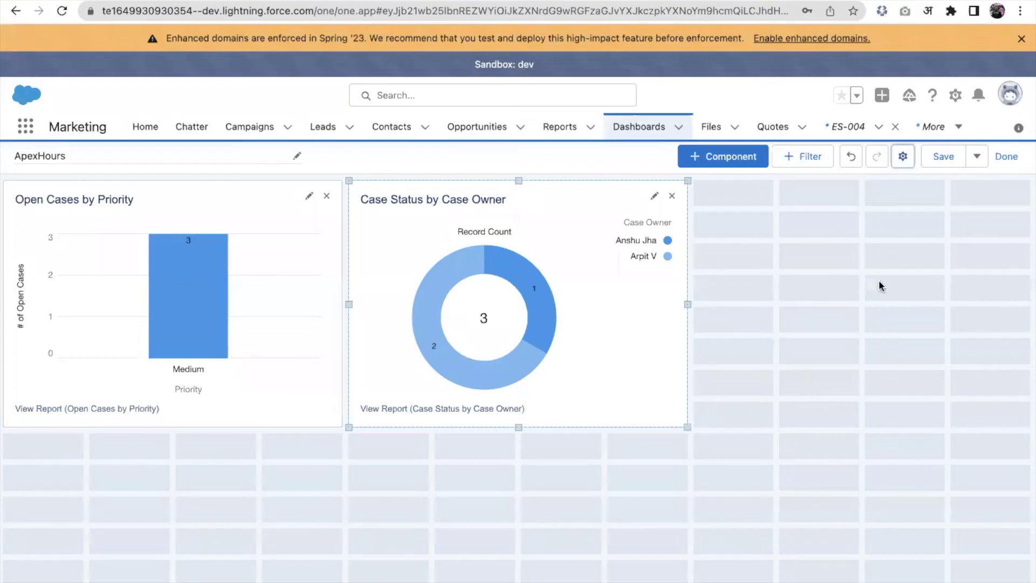
pyautogui.click(948, 164)
# - Set the dashboard's folder to Company Dashboards in its properties
pyautogui.click(904, 159)
pyautogui.click(710, 377)
pyautogui.click(324, 201)
pyautogui.click(597, 197)
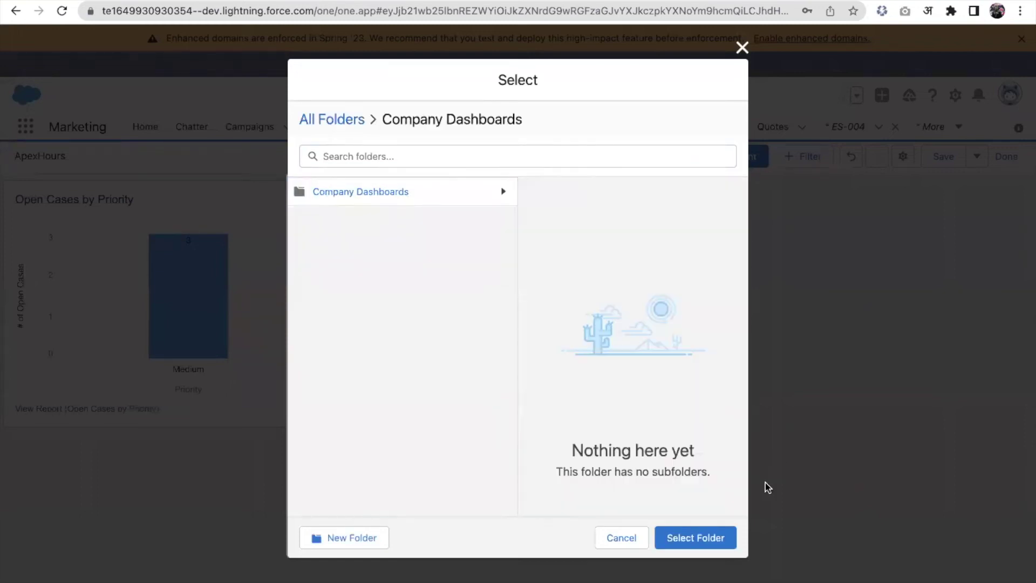
pyautogui.click(723, 538)
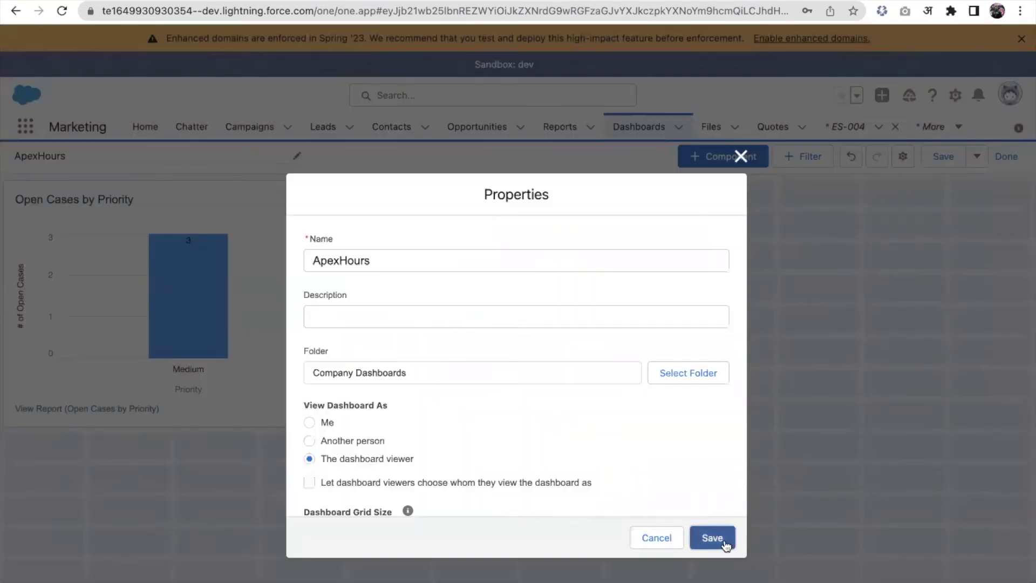
pyautogui.click(713, 538)
# - Save the ApexHours dashboard and finish editing to view it
pyautogui.click(951, 158)
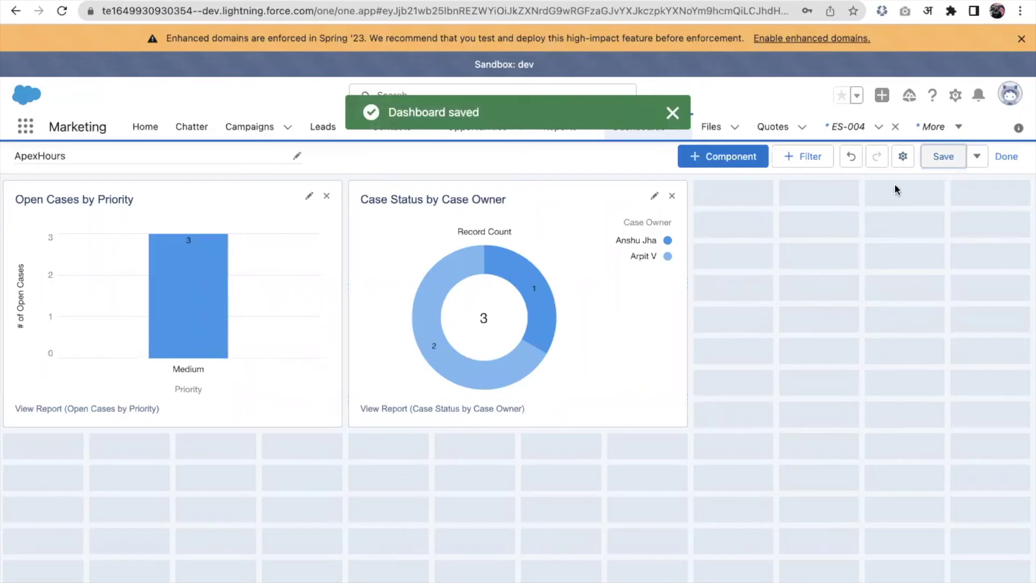
pyautogui.click(900, 158)
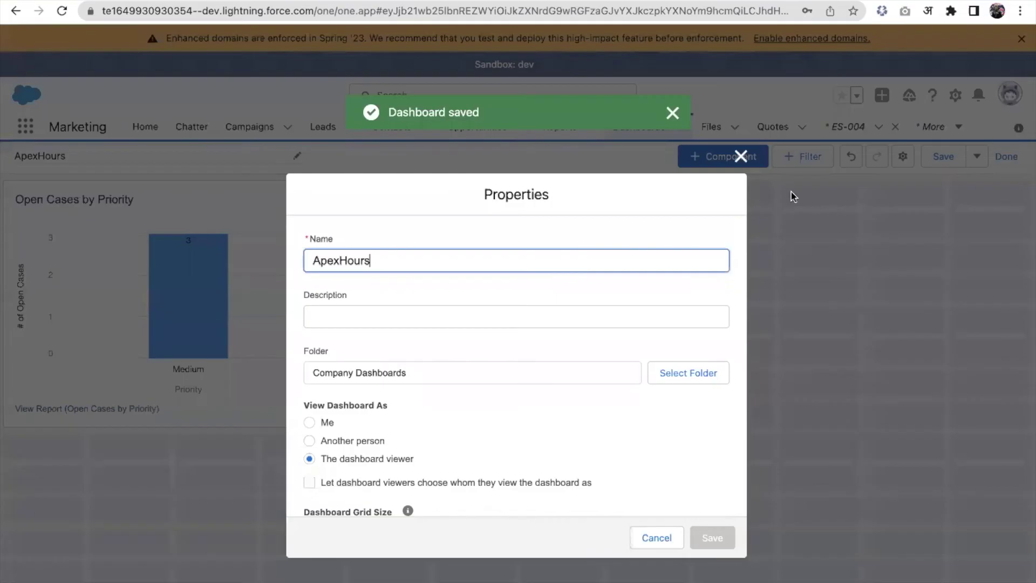
pyautogui.click(742, 156)
pyautogui.click(977, 156)
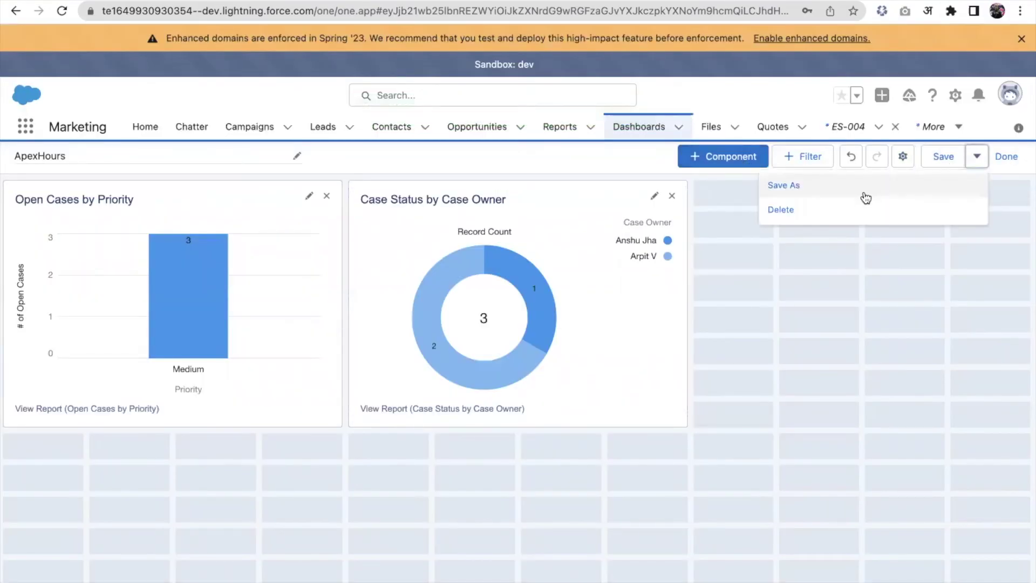
pyautogui.click(942, 172)
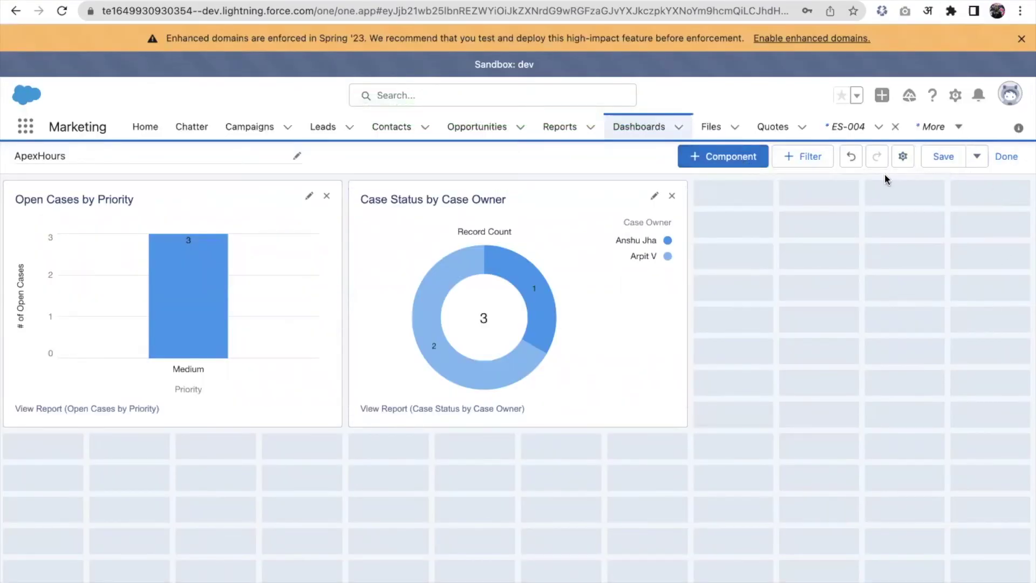
pyautogui.click(1007, 157)
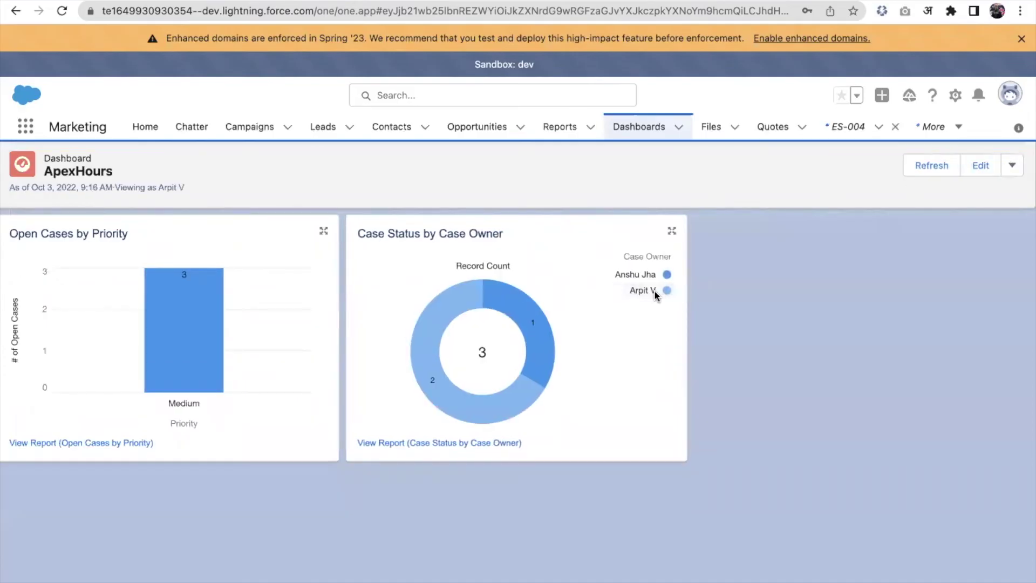
# - Open Setup and reach the Report Types page via Quick Find 'repo'
pyautogui.click(951, 99)
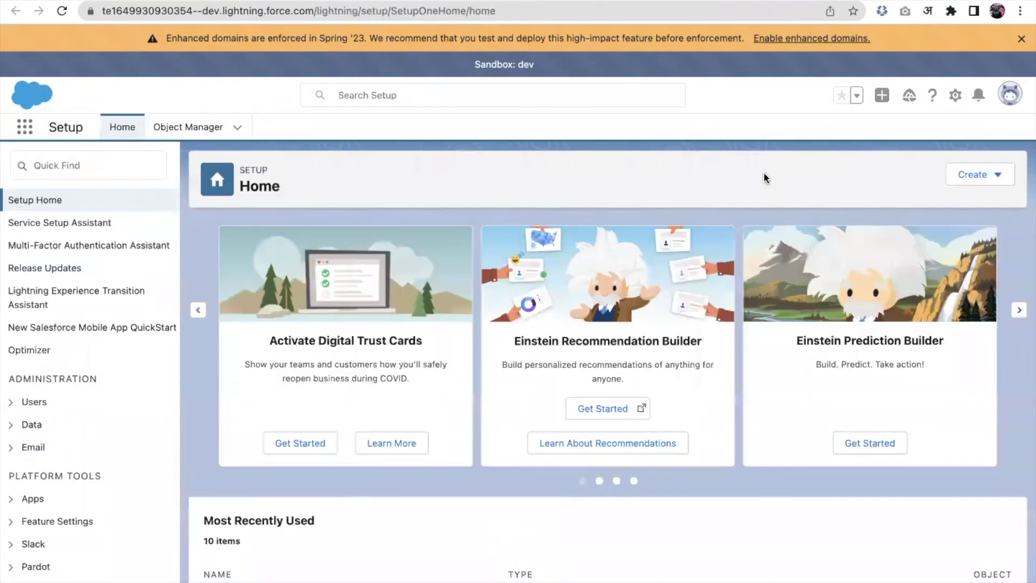
pyautogui.click(162, 171)
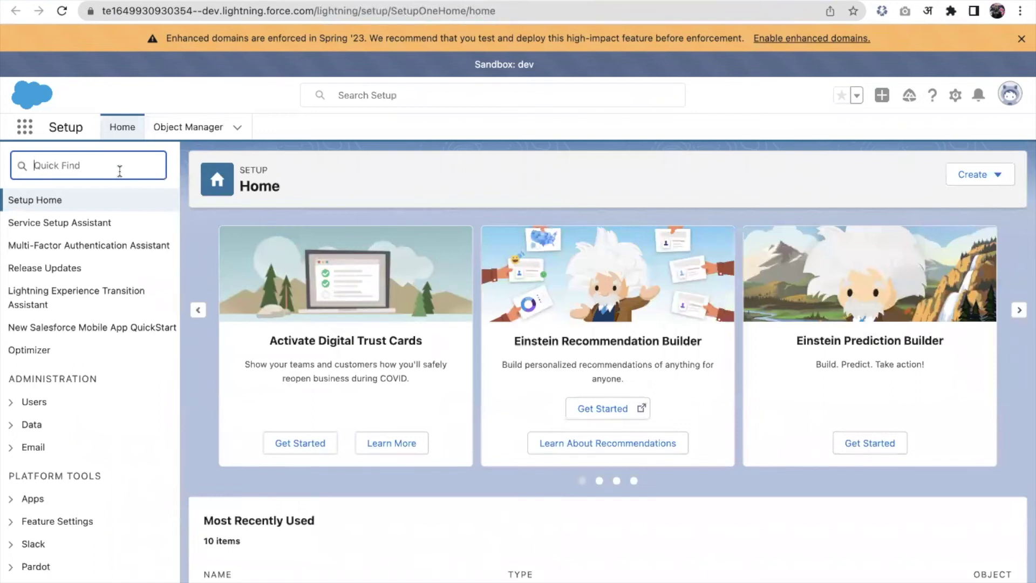
pyautogui.write('repo')
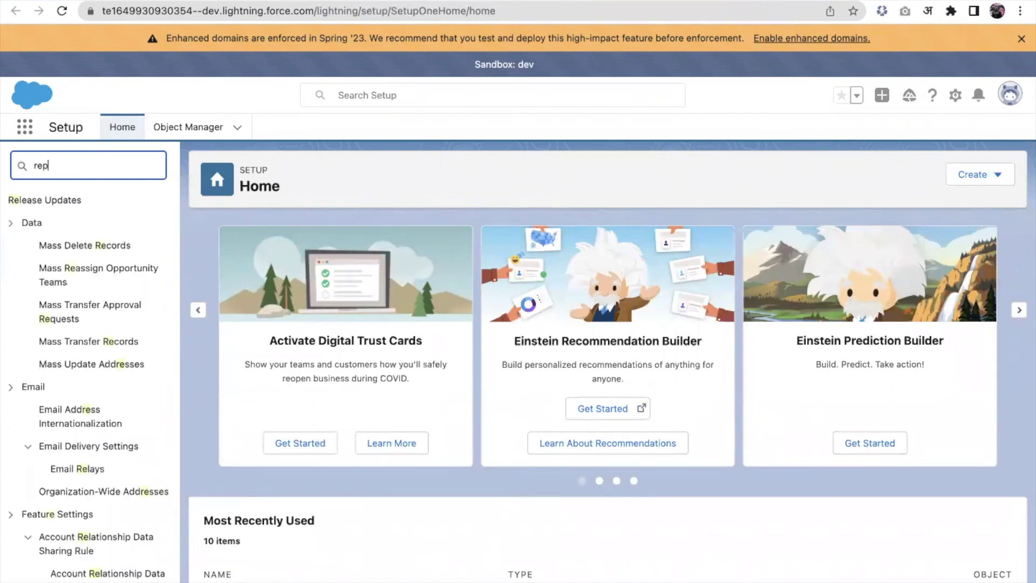
pyautogui.click(87, 315)
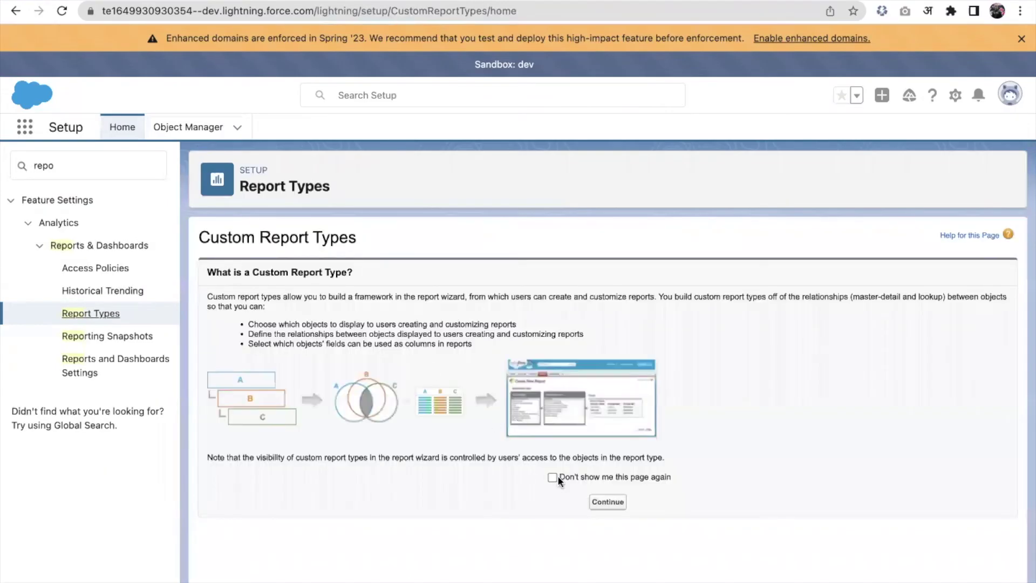
# - Start a new custom report type with Employees as the primary object
pyautogui.click(606, 503)
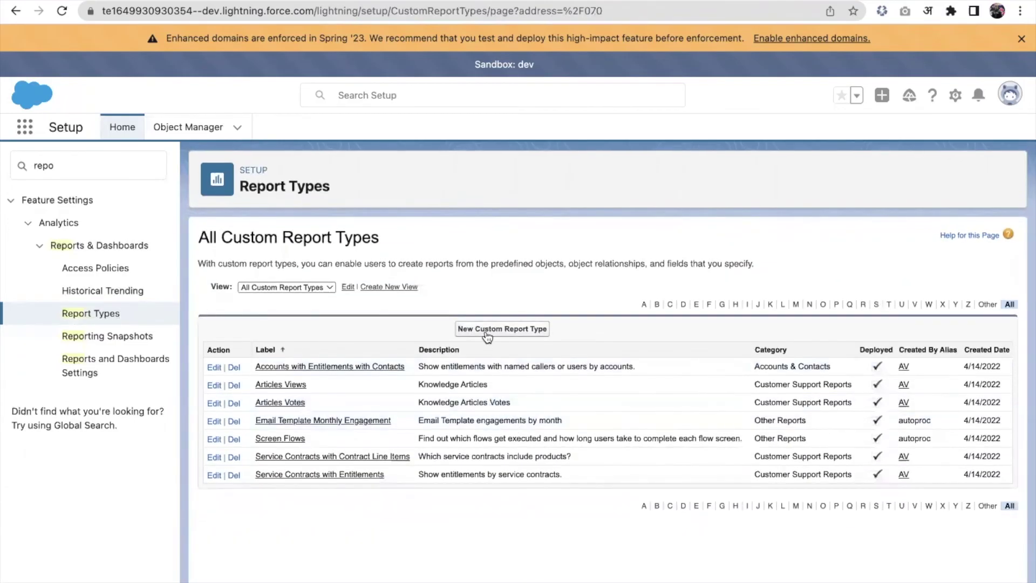
pyautogui.click(488, 335)
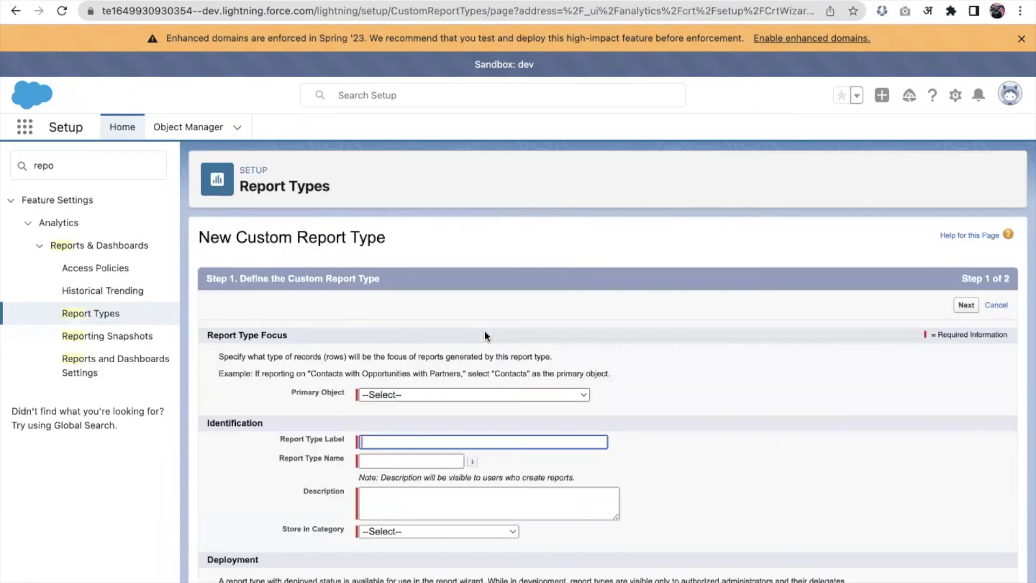
pyautogui.click(373, 400)
pyautogui.scroll(-10, 373, 395)
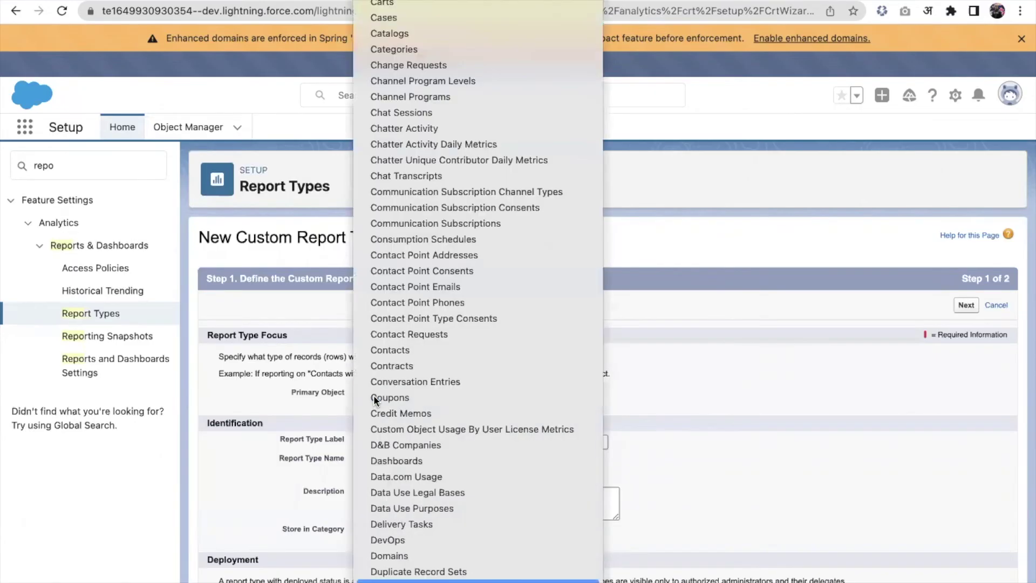
pyautogui.scroll(-2, 436, 482)
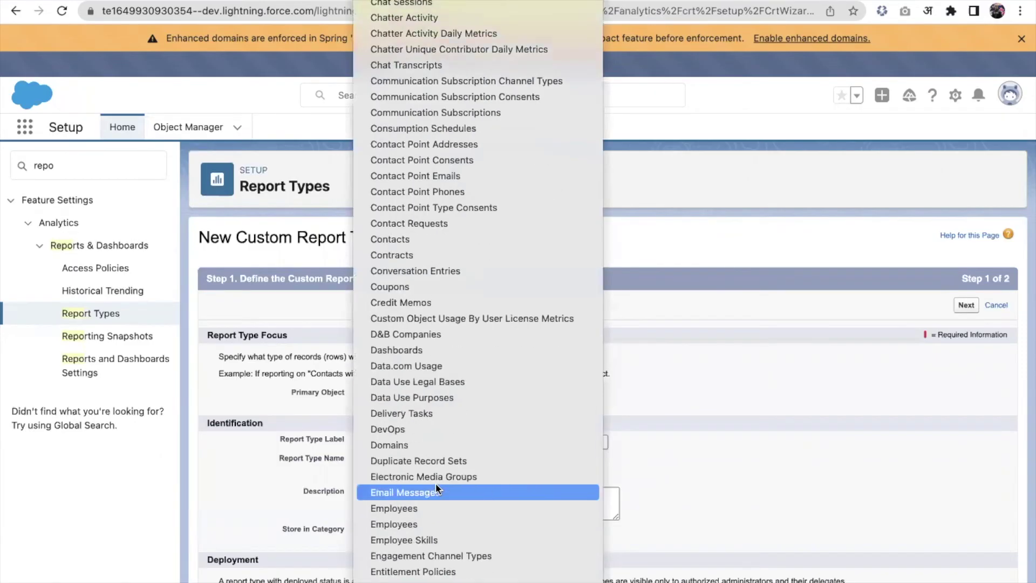
pyautogui.click(420, 520)
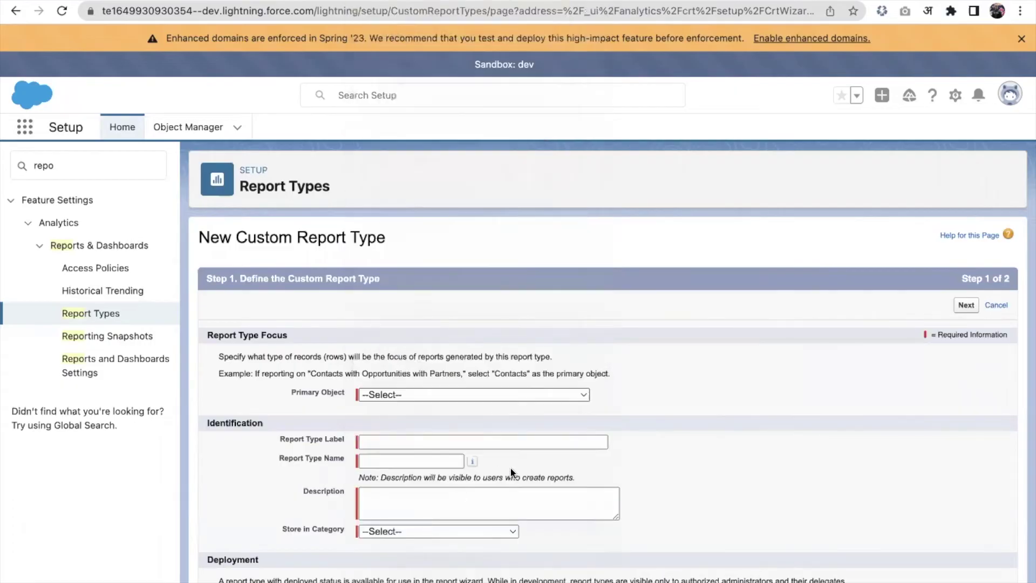
pyautogui.scroll(-2, 511, 469)
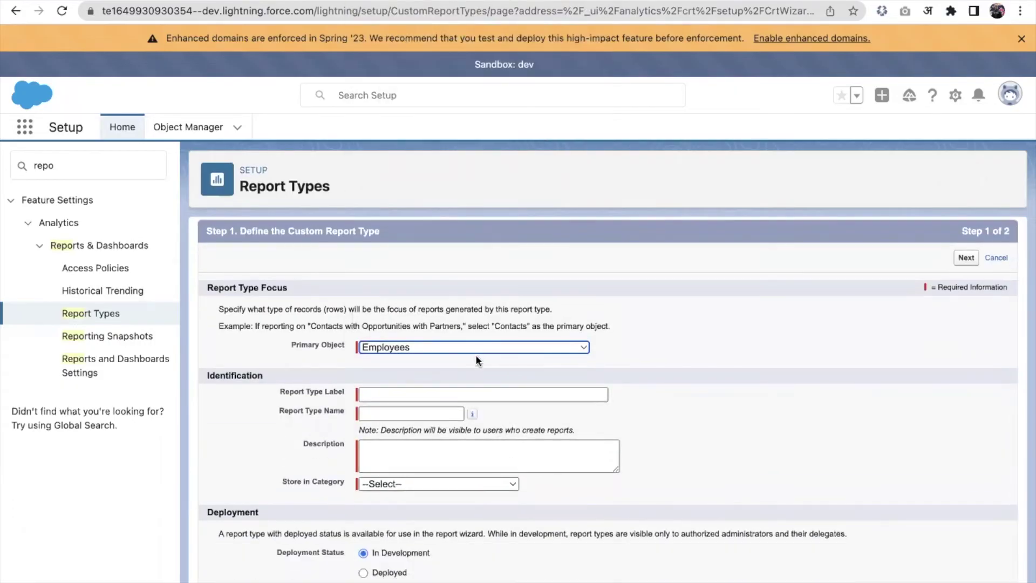
pyautogui.click(450, 347)
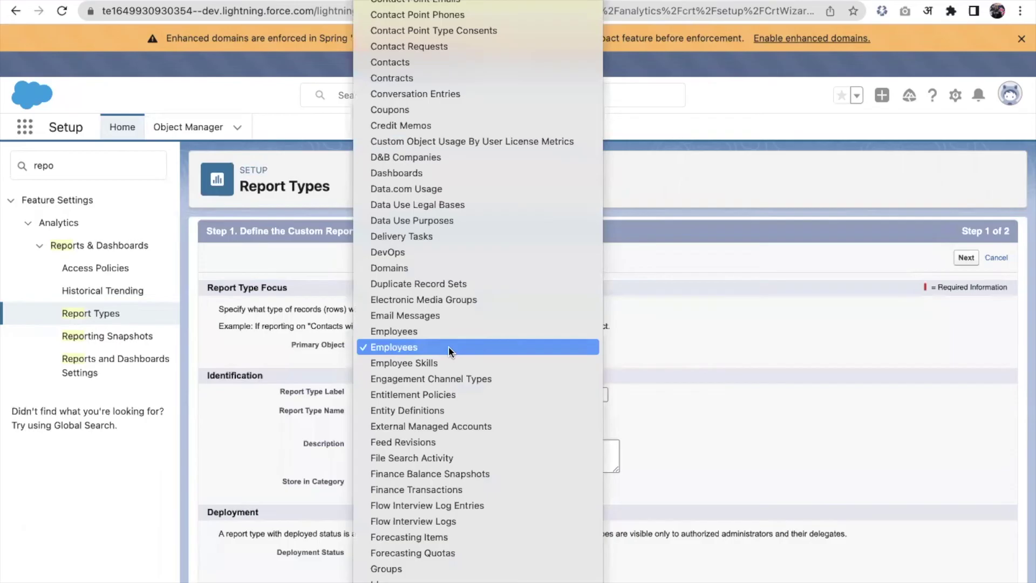
pyautogui.click(513, 347)
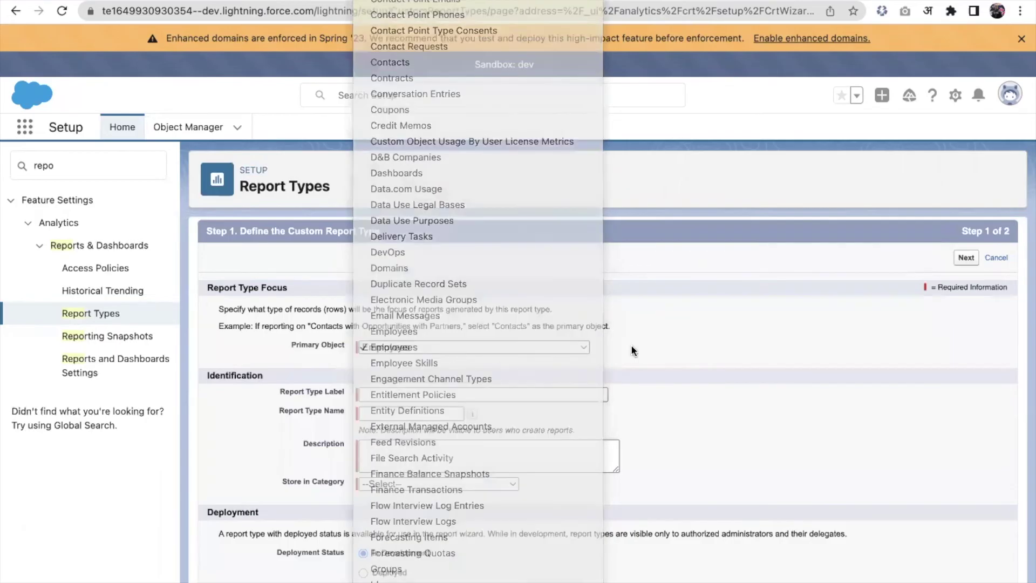
# - Enter 'Employee with skills' as the report type label
pyautogui.click(463, 395)
pyautogui.write('E')
pyautogui.press('BackSpace')
pyautogui.write('Employee')
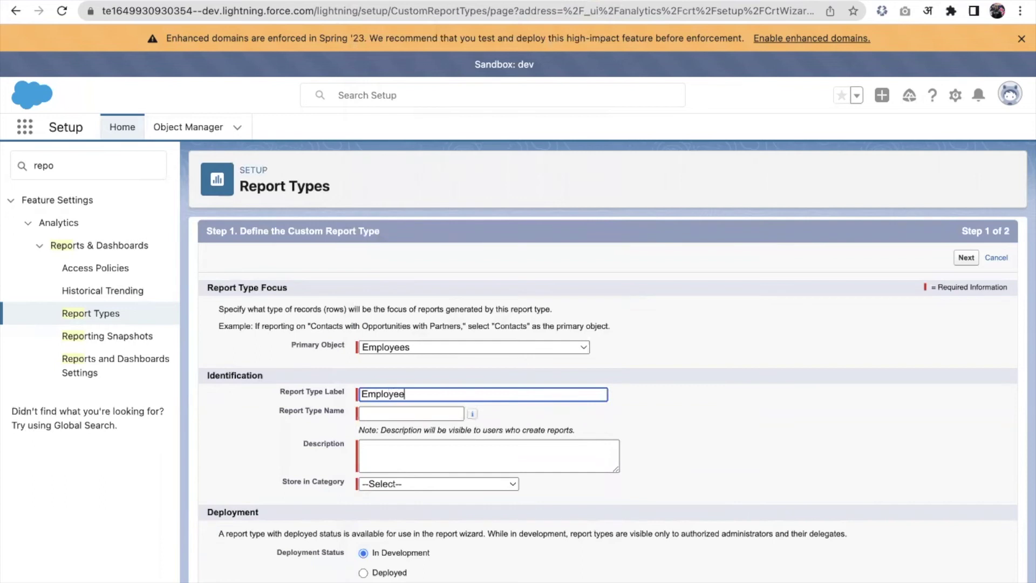
pyautogui.press('BackSpace')
pyautogui.write('Skills')
pyautogui.press('BackSpace')
pyautogui.press('BackSpace')
pyautogui.press('BackSpace')
pyautogui.press('BackSpace')
pyautogui.press('BackSpace')
pyautogui.press('BackSpace')
pyautogui.write('d')
pyautogui.press('BackSpace')
pyautogui.write('with skills')
pyautogui.click(614, 423)
# - Add description 'test', store it in the Employees category, and set status to Deployed
pyautogui.scroll(-1, 539, 483)
pyautogui.click(481, 439)
pyautogui.write('test')
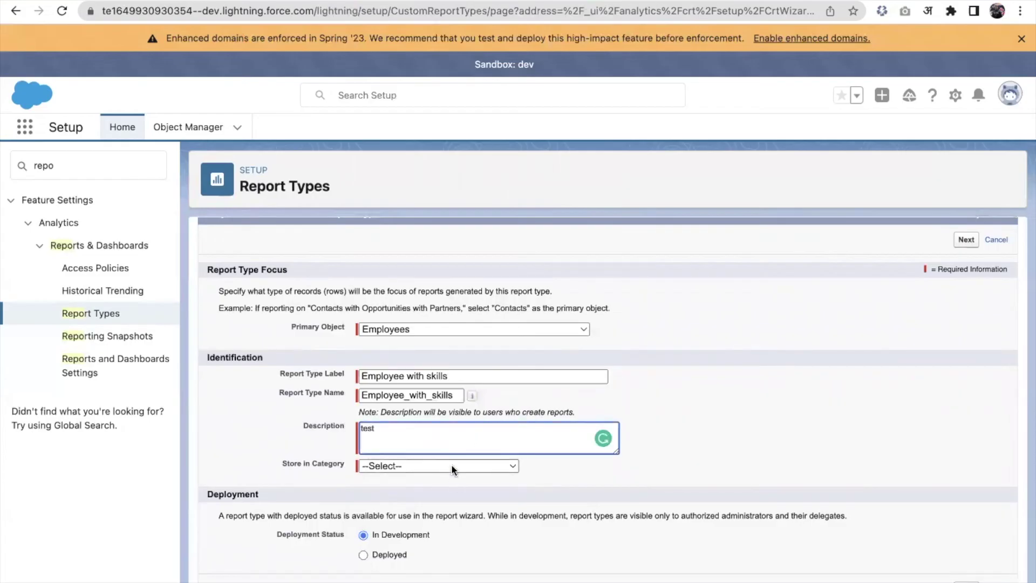
pyautogui.click(451, 466)
pyautogui.scroll(-5, 432, 509)
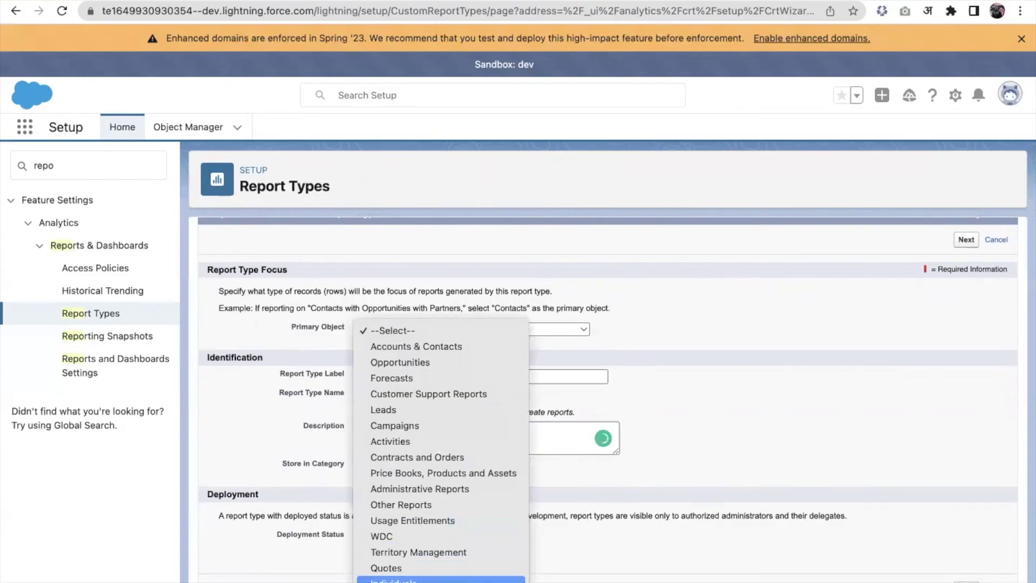
pyautogui.click(410, 575)
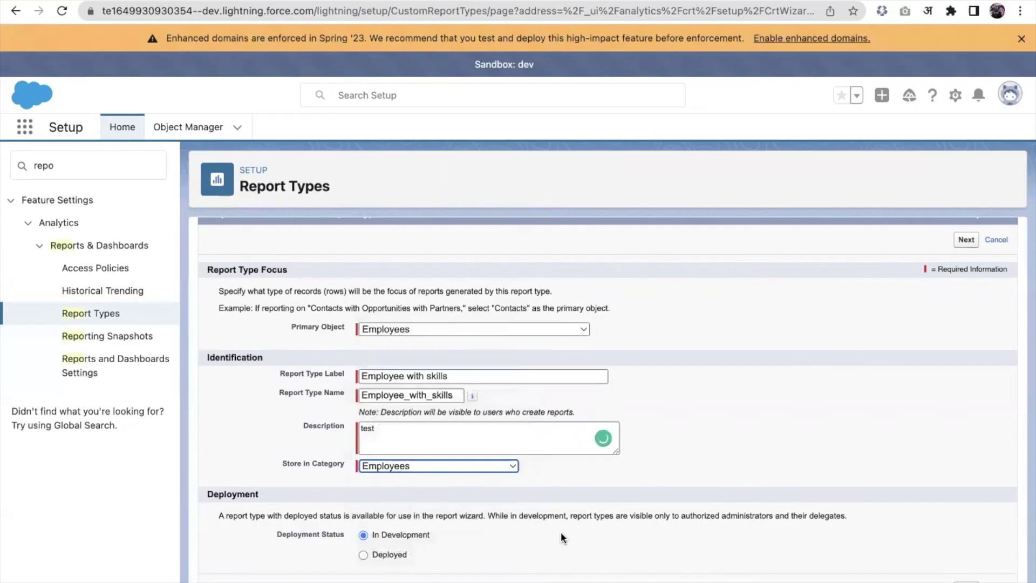
pyautogui.click(402, 556)
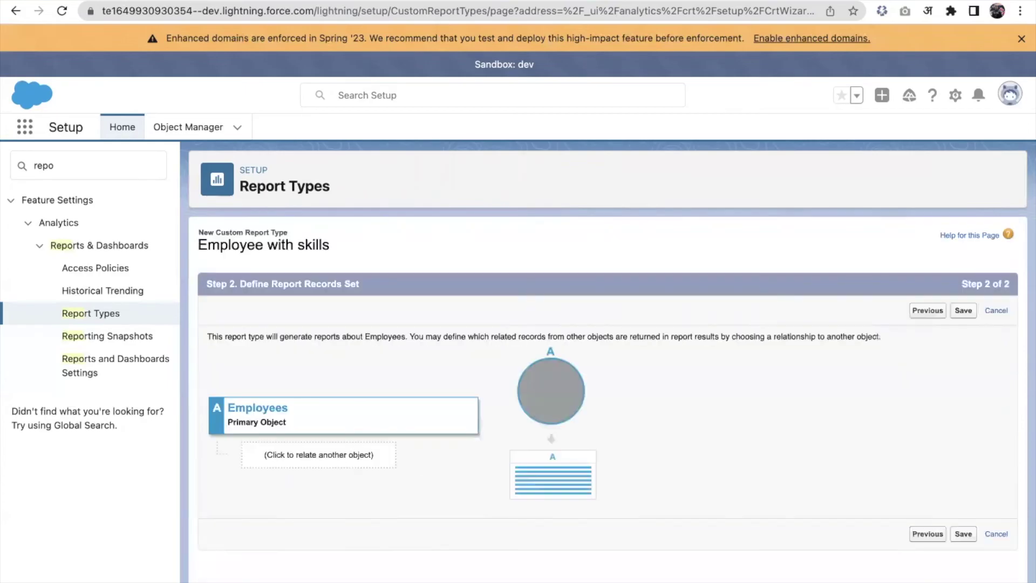
# - Relate Employee Skills as object B, requiring each employee to have at least one skill
pyautogui.click(344, 462)
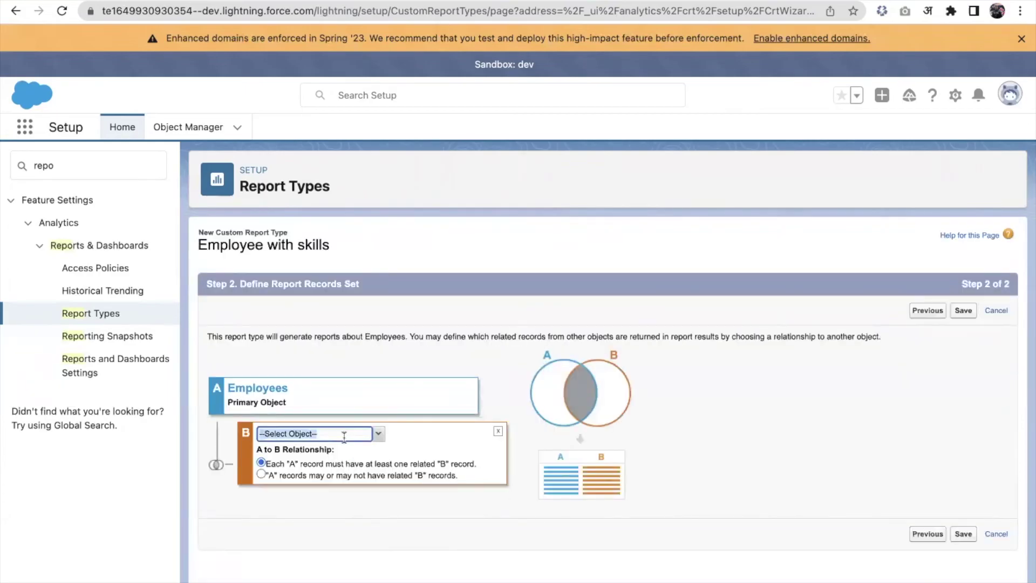
pyautogui.click(378, 433)
pyautogui.click(339, 463)
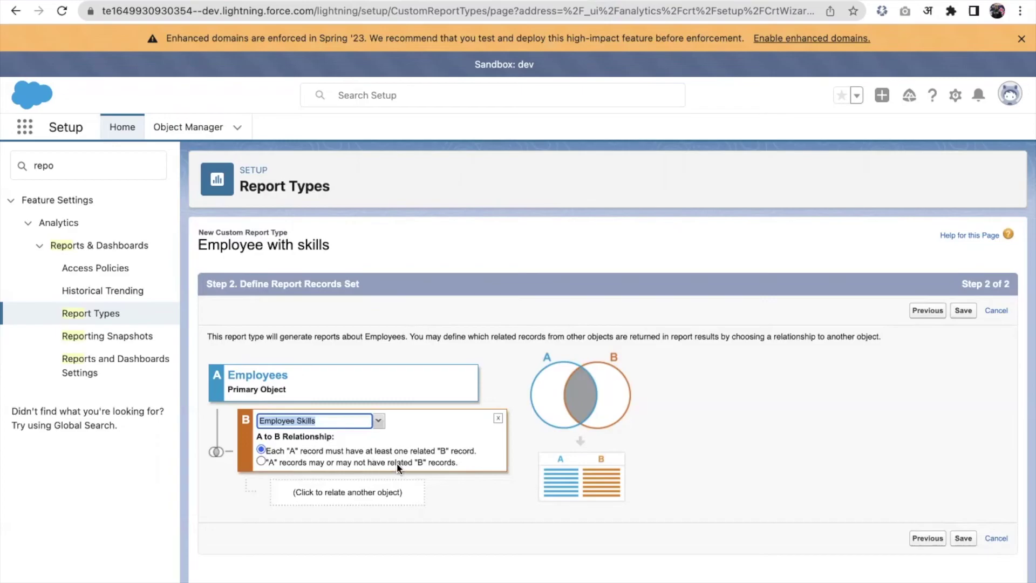
# - Save the Employee with skills report type and bring up its report field layout
pyautogui.click(964, 539)
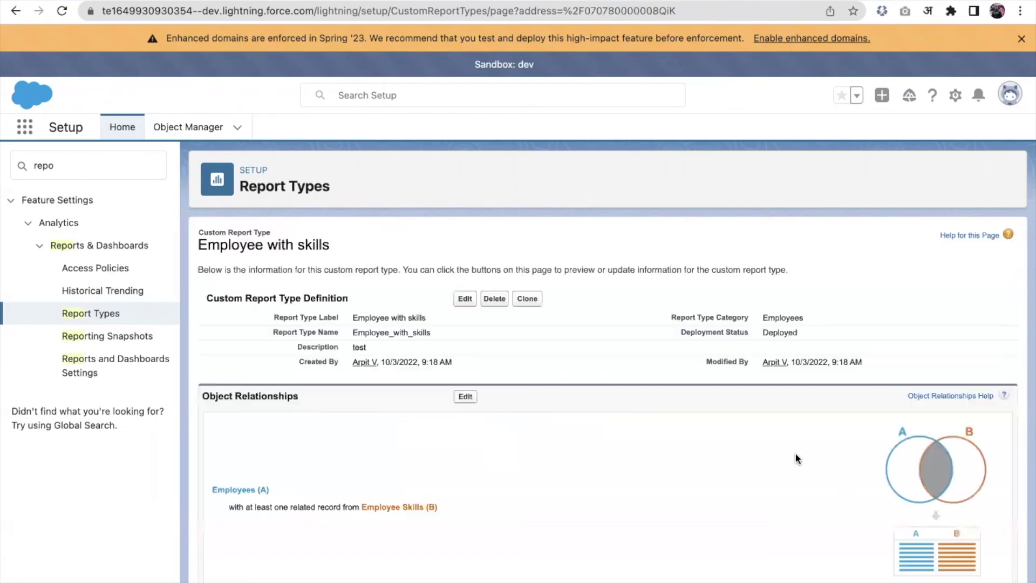
pyautogui.scroll(-2, 506, 478)
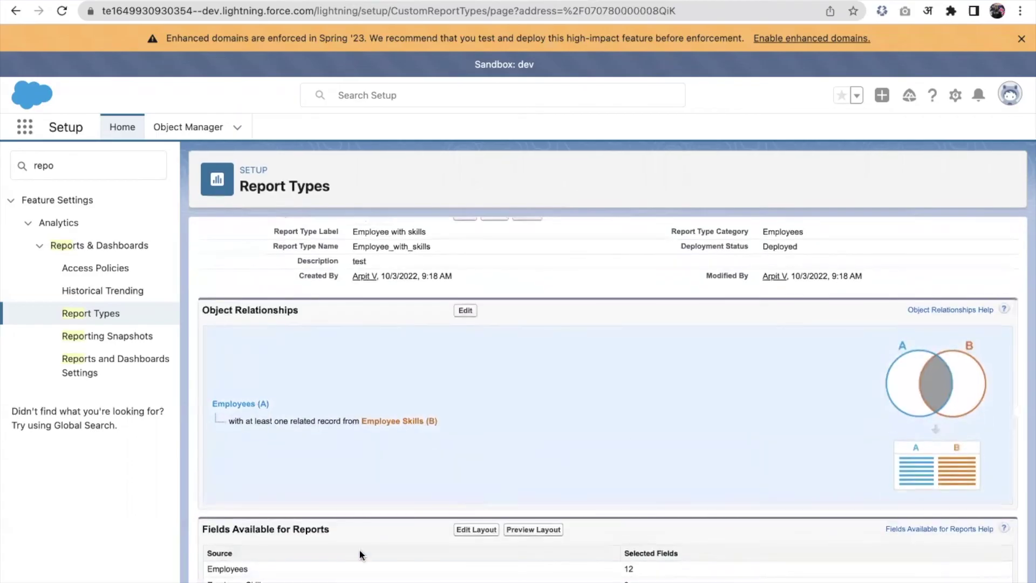
pyautogui.click(475, 531)
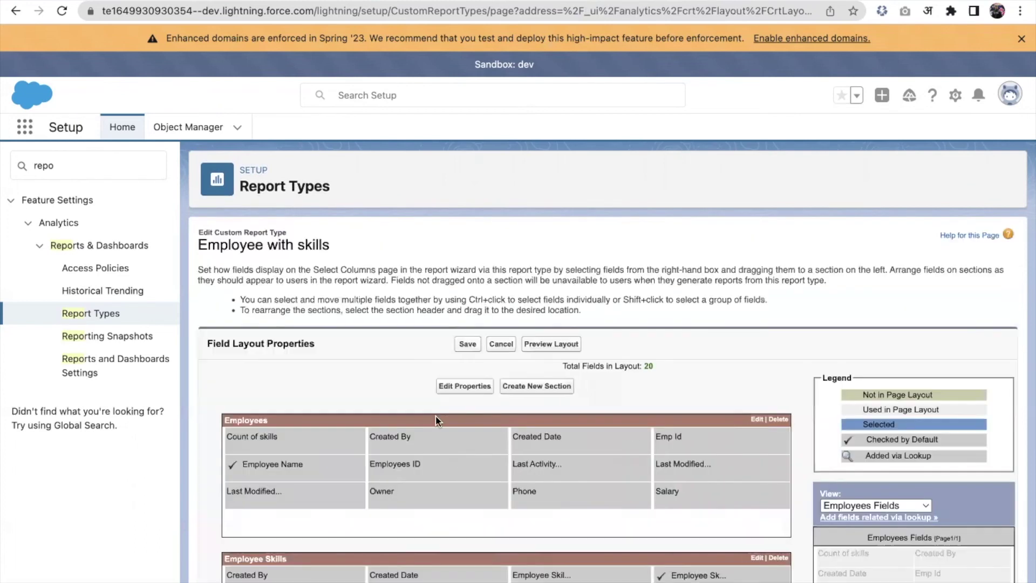
pyautogui.scroll(-3, 416, 463)
pyautogui.scroll(-1, 413, 465)
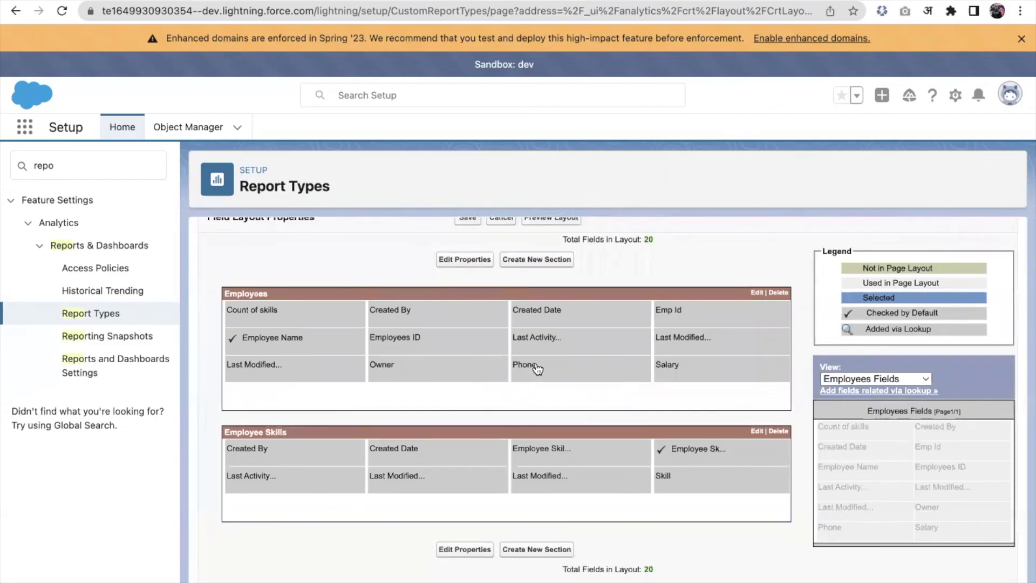
# - Remove the Phone field from the Employees section of the layout
pyautogui.moveTo(537, 369); pyautogui.dragTo(869, 452)
pyautogui.moveTo(678, 367)
pyautogui.moveTo(678, 367); pyautogui.dragTo(853, 529)
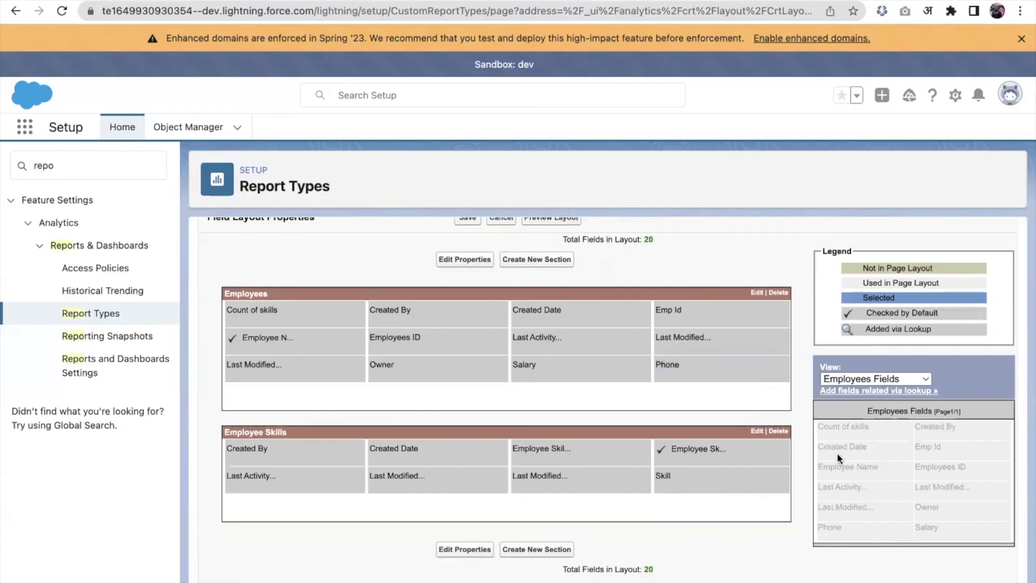
pyautogui.click(883, 377)
pyautogui.click(695, 363)
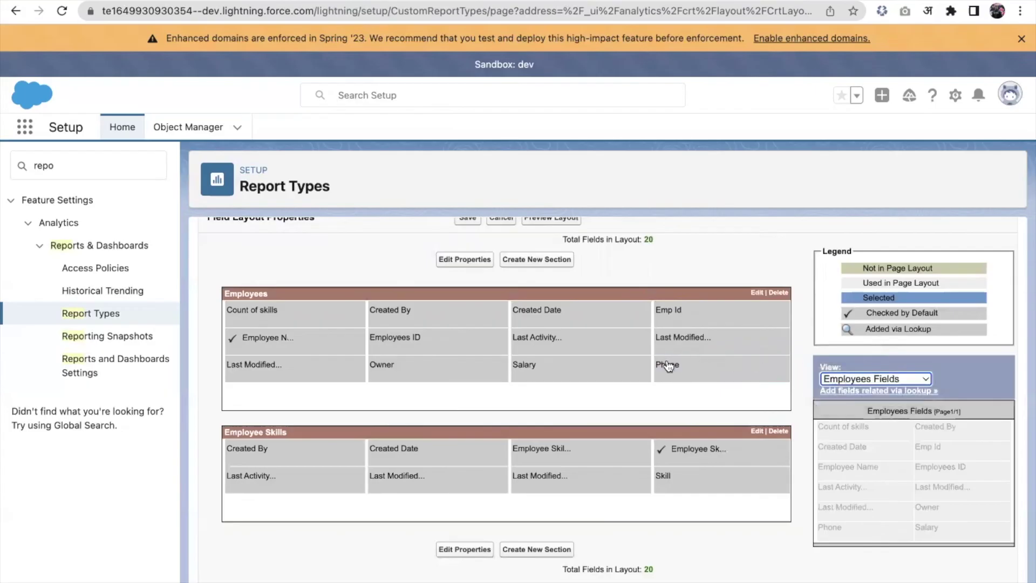
pyautogui.moveTo(668, 366); pyautogui.dragTo(668, 364)
pyautogui.click(456, 258)
pyautogui.click(647, 105)
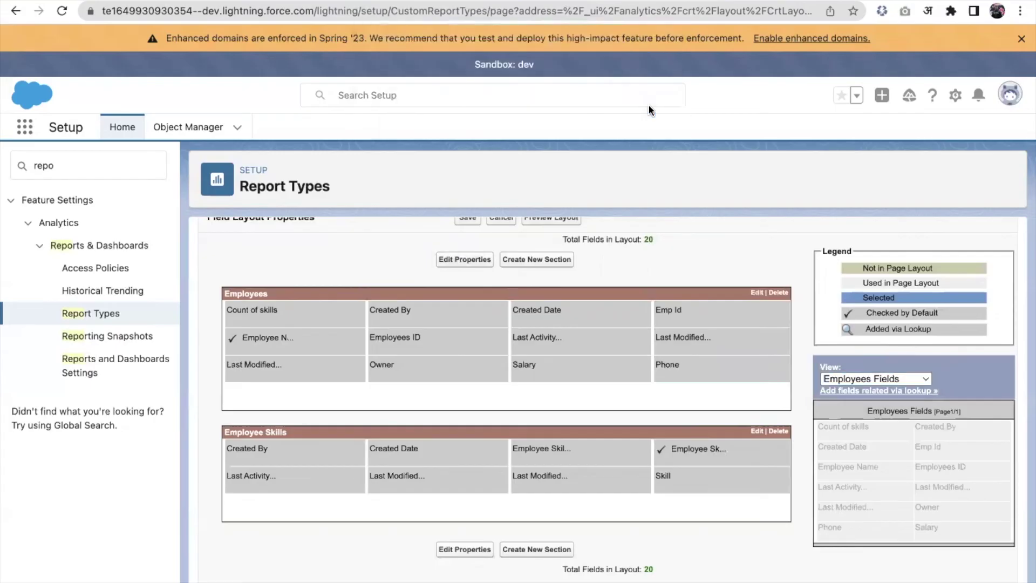
pyautogui.moveTo(668, 367); pyautogui.dragTo(836, 530)
pyautogui.moveTo(690, 366); pyautogui.dragTo(829, 426)
pyautogui.click(675, 373)
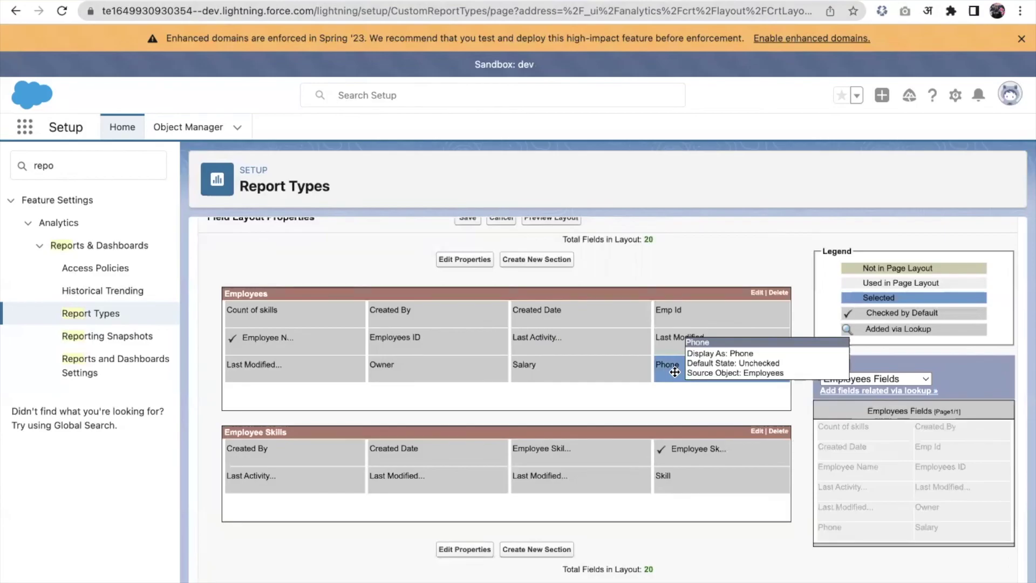
pyautogui.moveTo(676, 370); pyautogui.dragTo(843, 517)
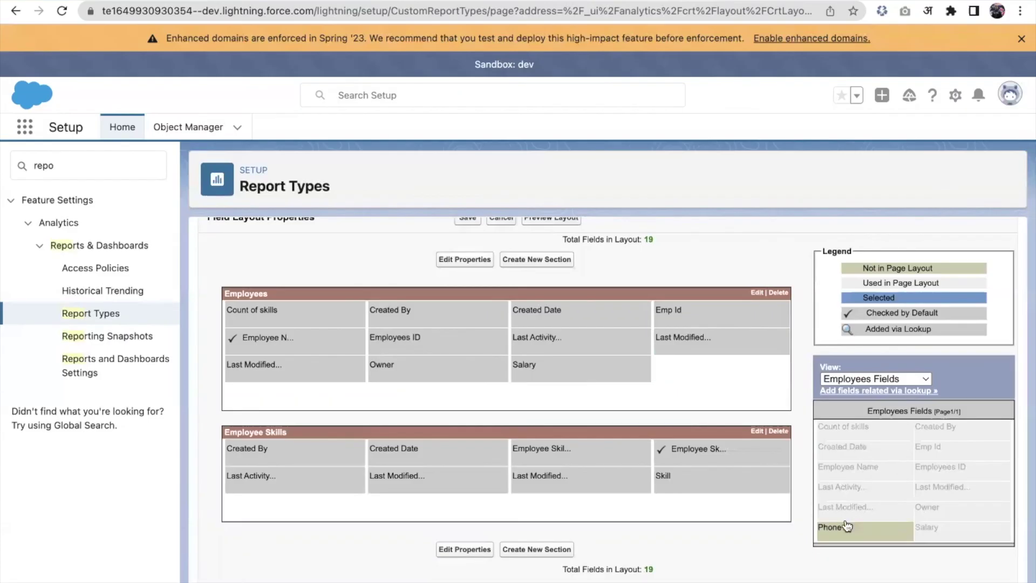
pyautogui.scroll(1, 542, 298)
pyautogui.scroll(2, 540, 292)
# - Save the edited field layout and go to the Reports home via the App Launcher
pyautogui.click(469, 321)
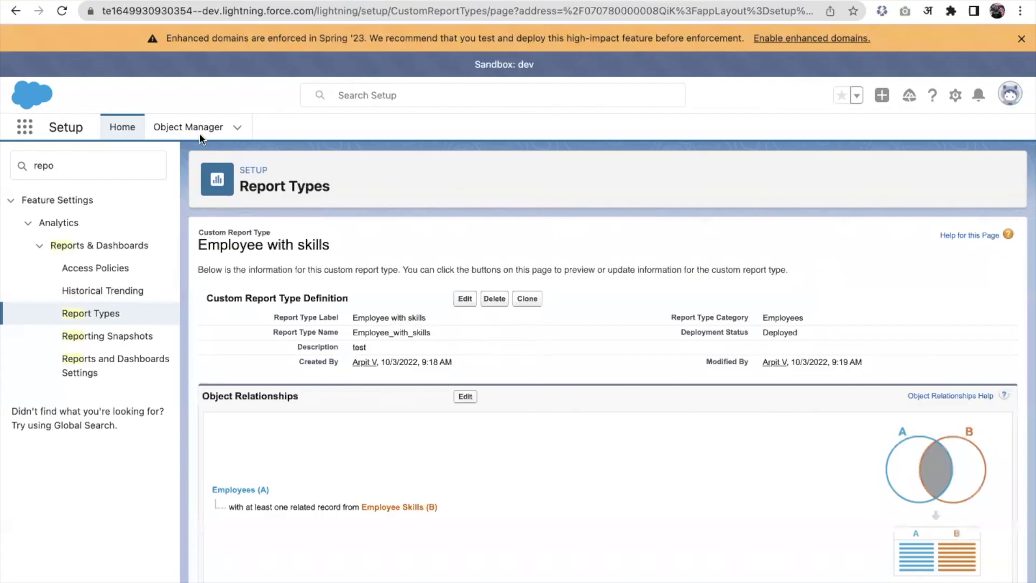
pyautogui.click(29, 126)
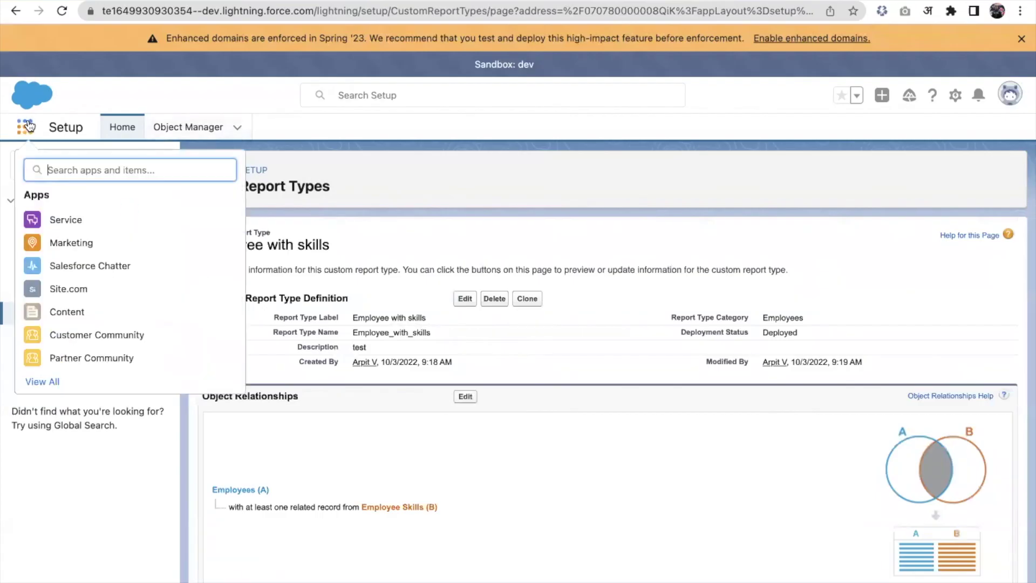
pyautogui.write('repo')
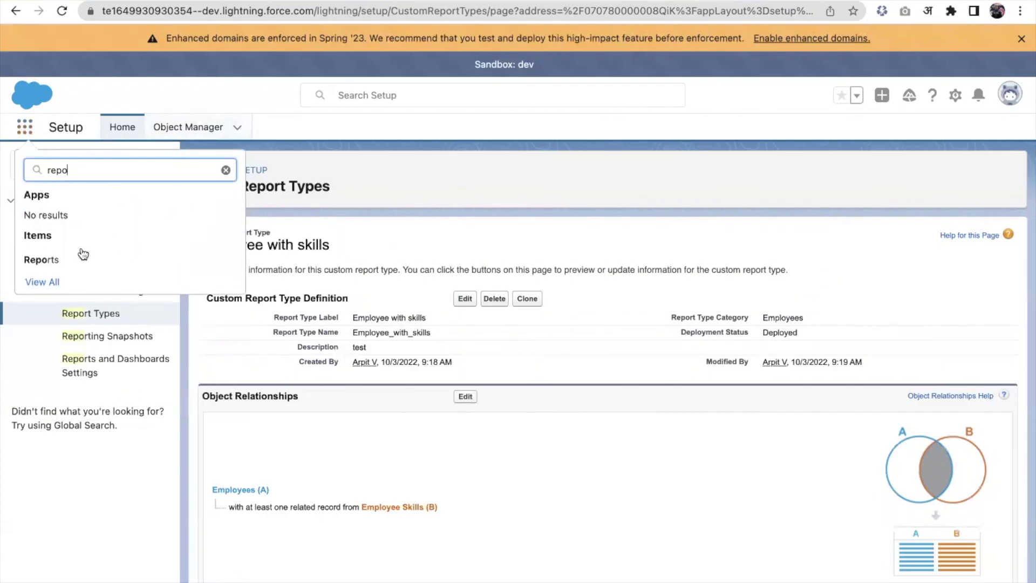
pyautogui.click(80, 259)
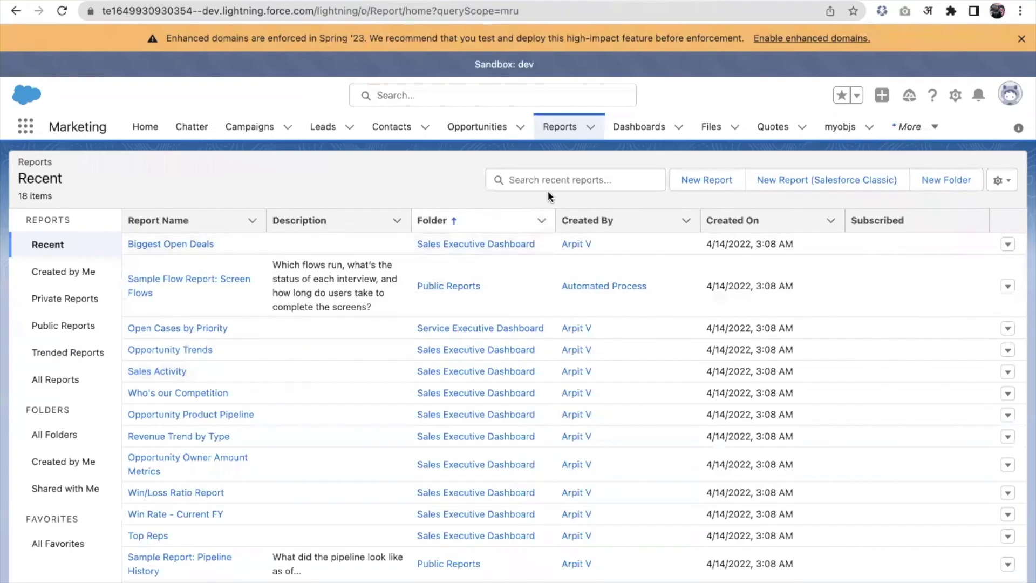
# - Start a new report and select Employee with skills under the Employees category
pyautogui.click(701, 179)
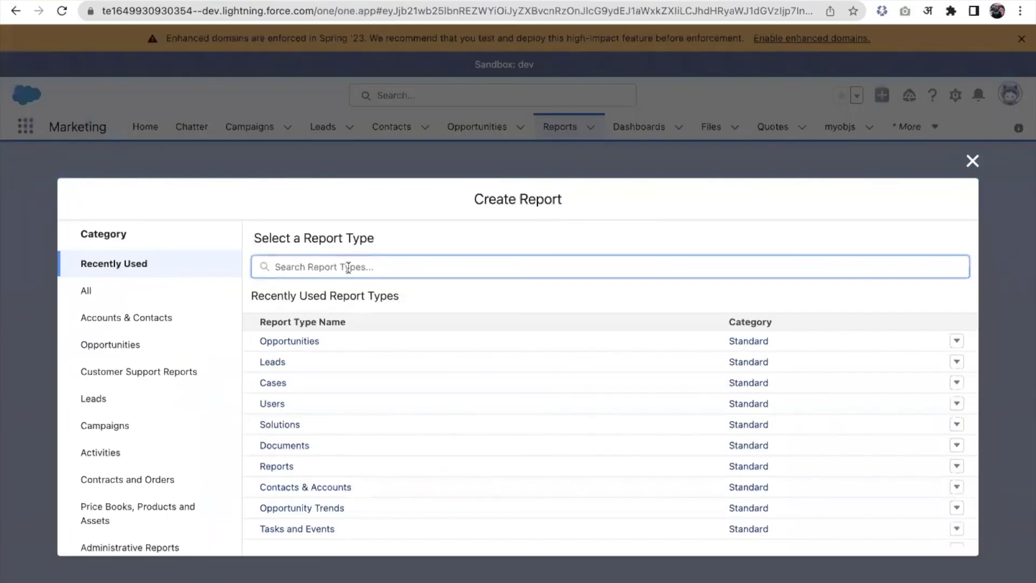
pyautogui.write('emplo')
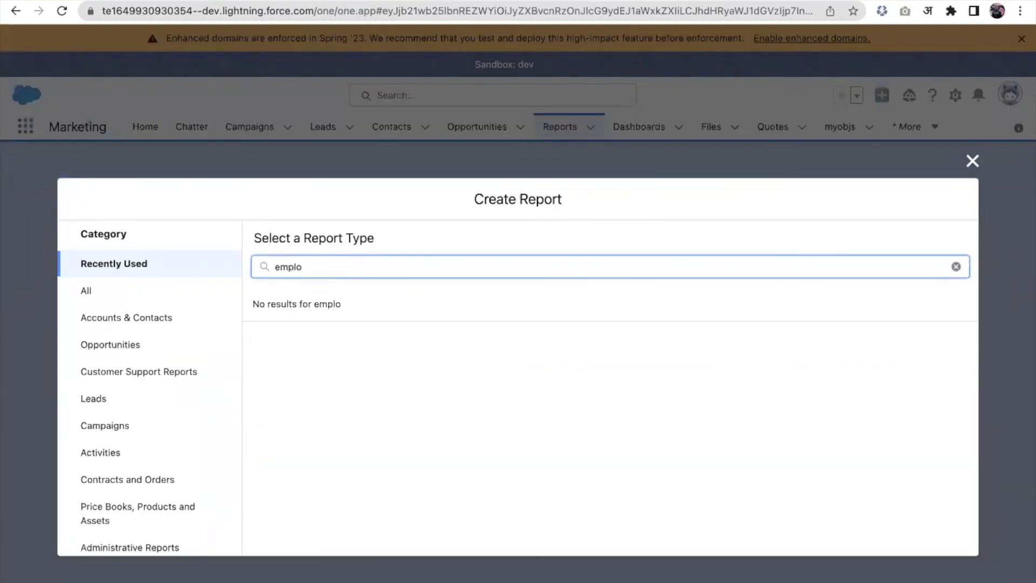
pyautogui.hotkey('ctrl', 'a')
pyautogui.press('BackSpace')
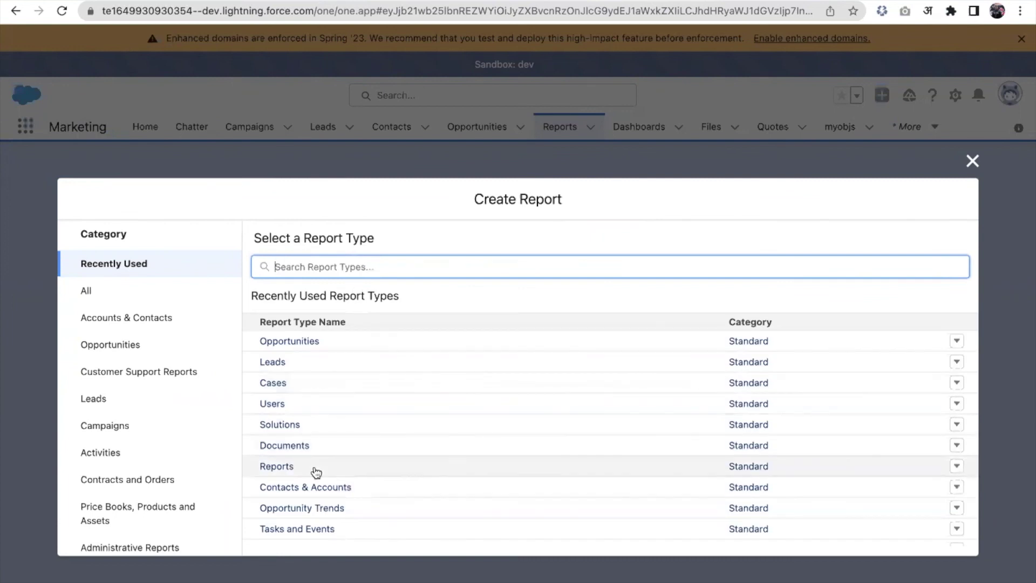
pyautogui.scroll(-2, 315, 472)
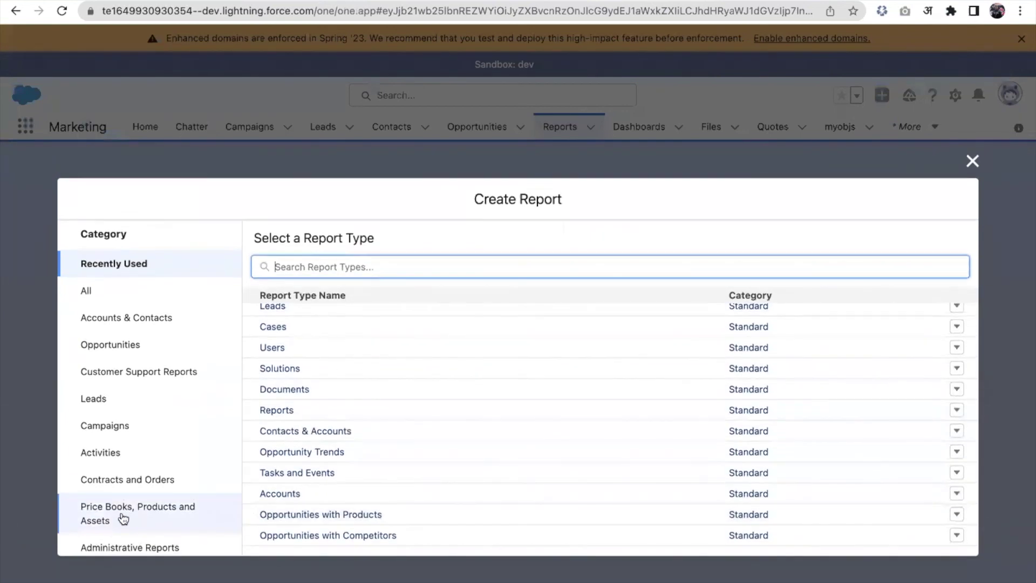
pyautogui.scroll(-3, 124, 519)
pyautogui.click(108, 487)
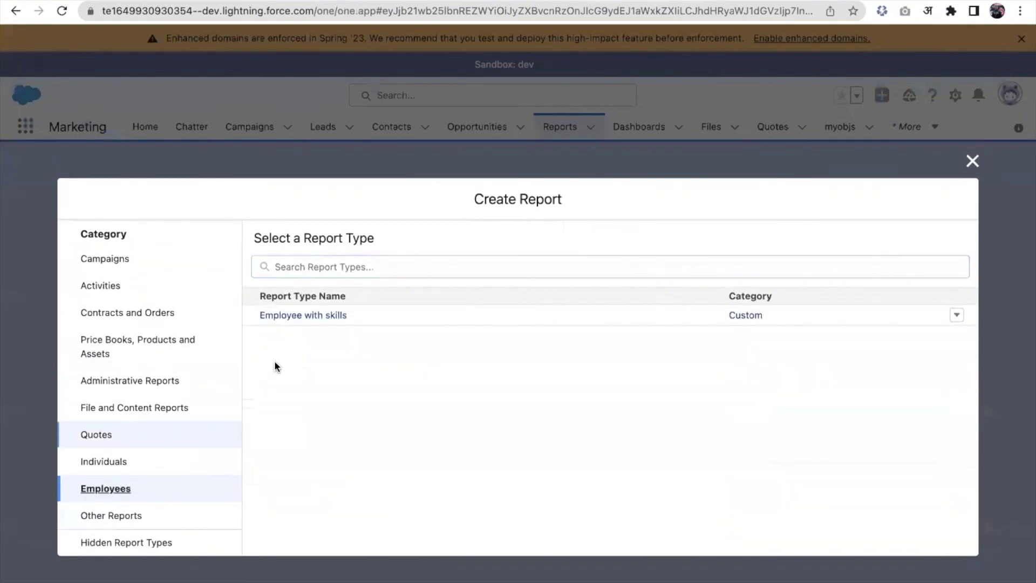
pyautogui.click(328, 320)
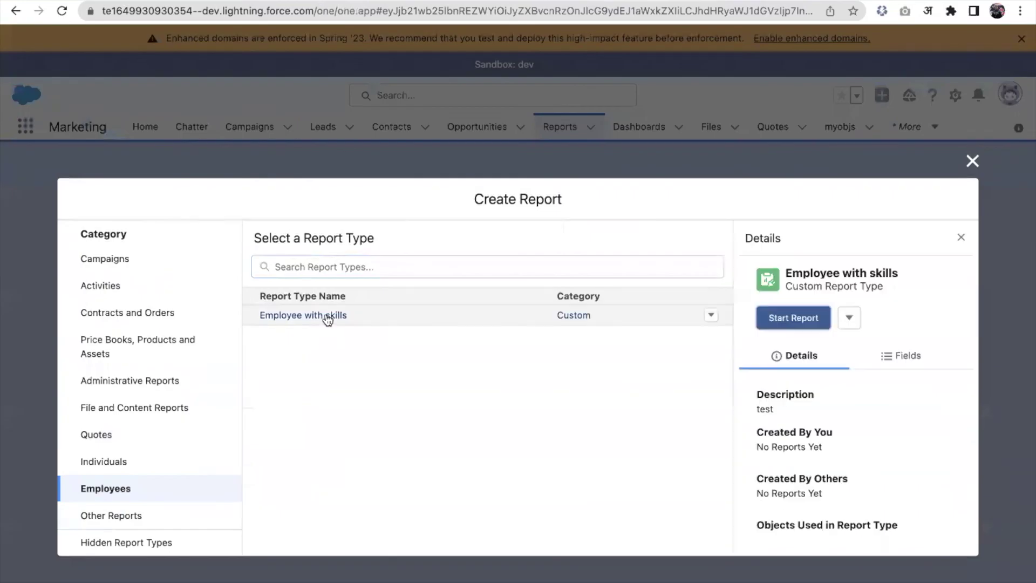
# - Start a new Employee with skills report and set its Created Date range to All Time
pyautogui.click(771, 320)
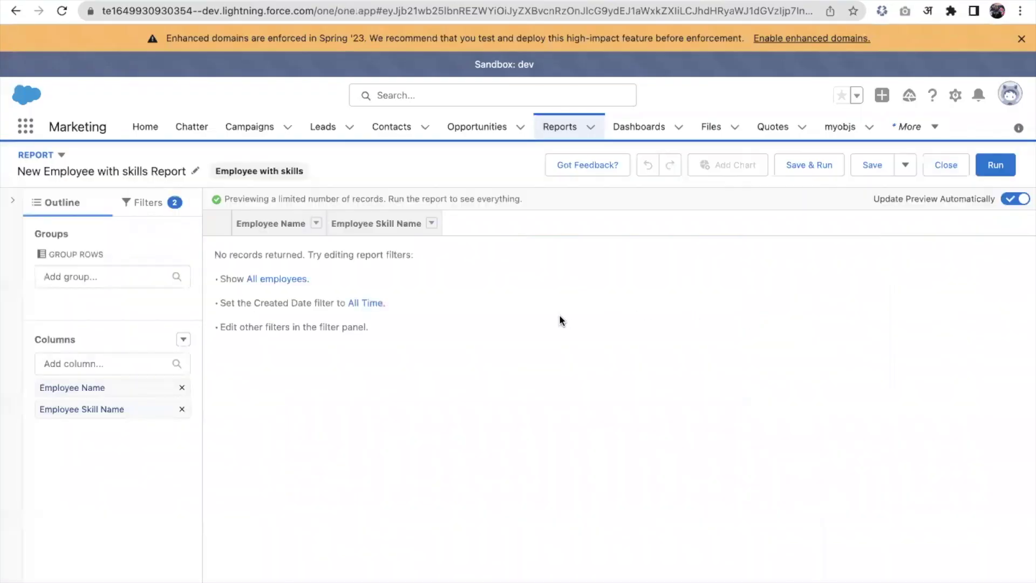
pyautogui.click(157, 205)
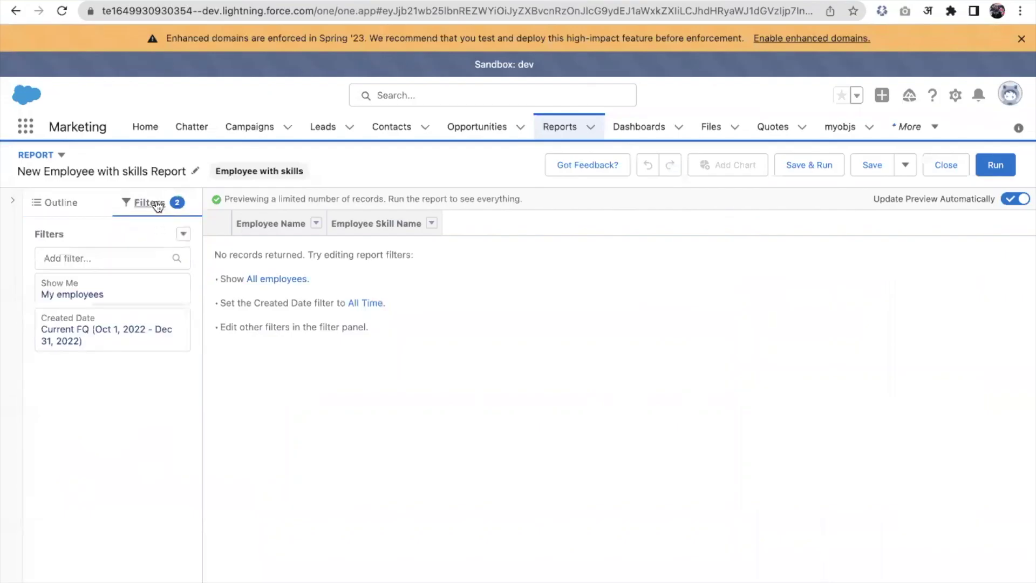
pyautogui.click(97, 335)
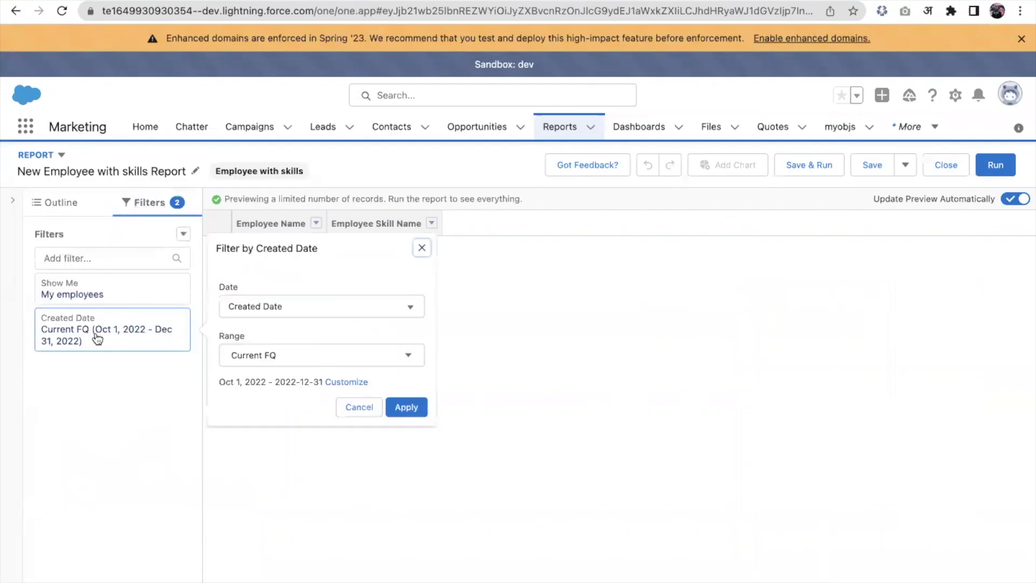
pyautogui.click(290, 359)
pyautogui.click(275, 383)
pyautogui.click(423, 407)
# - Set the report's Show Me filter to All employees
pyautogui.click(136, 298)
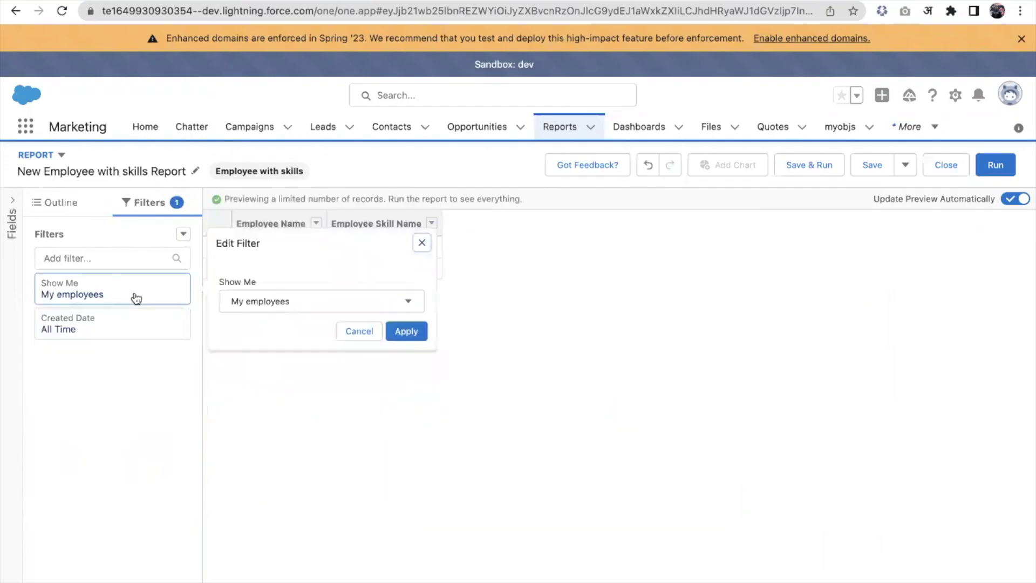
pyautogui.click(304, 310)
pyautogui.click(270, 376)
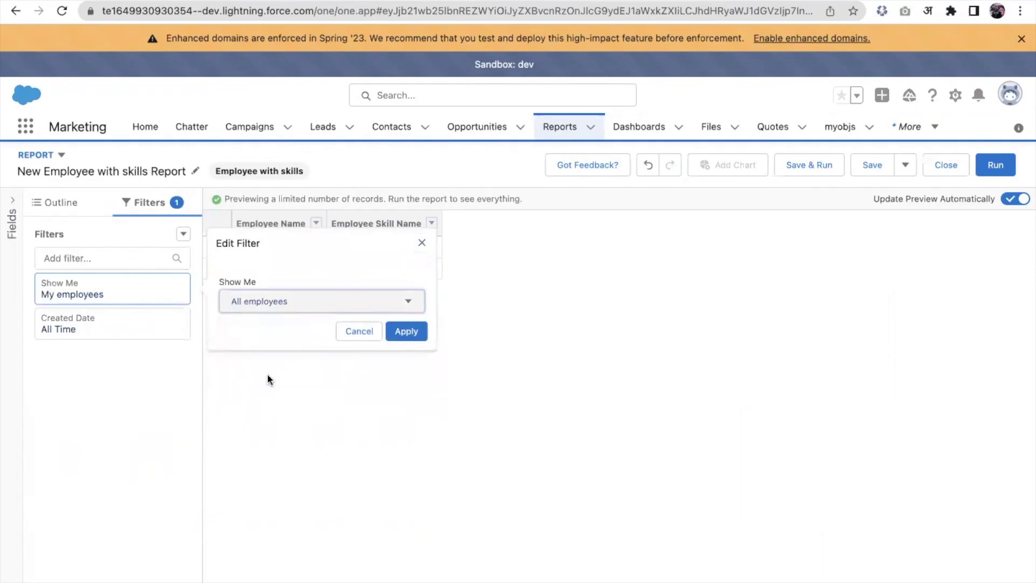
pyautogui.click(410, 331)
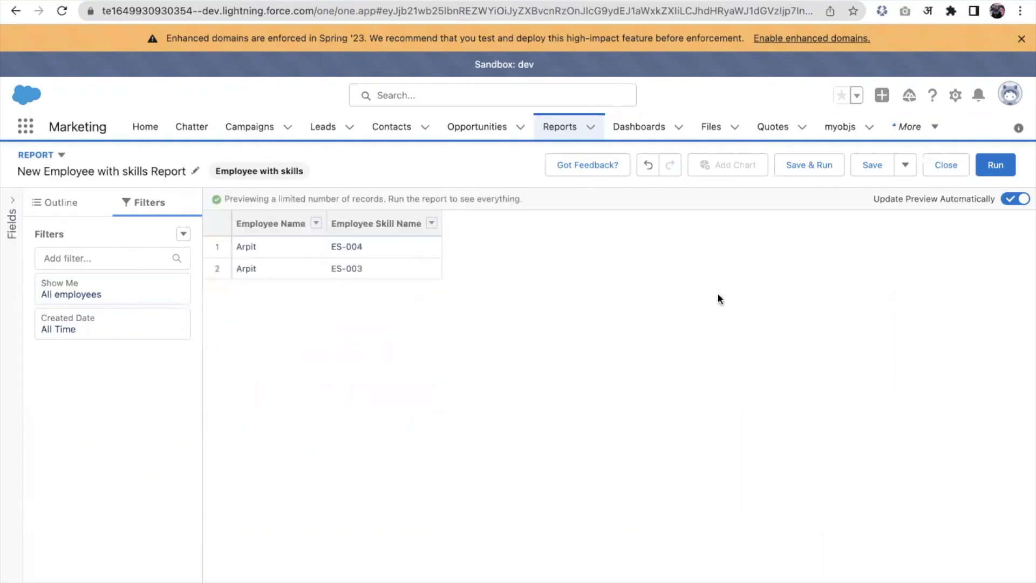
# - Run the report, then reopen it and add the Emp Id column
pyautogui.click(996, 165)
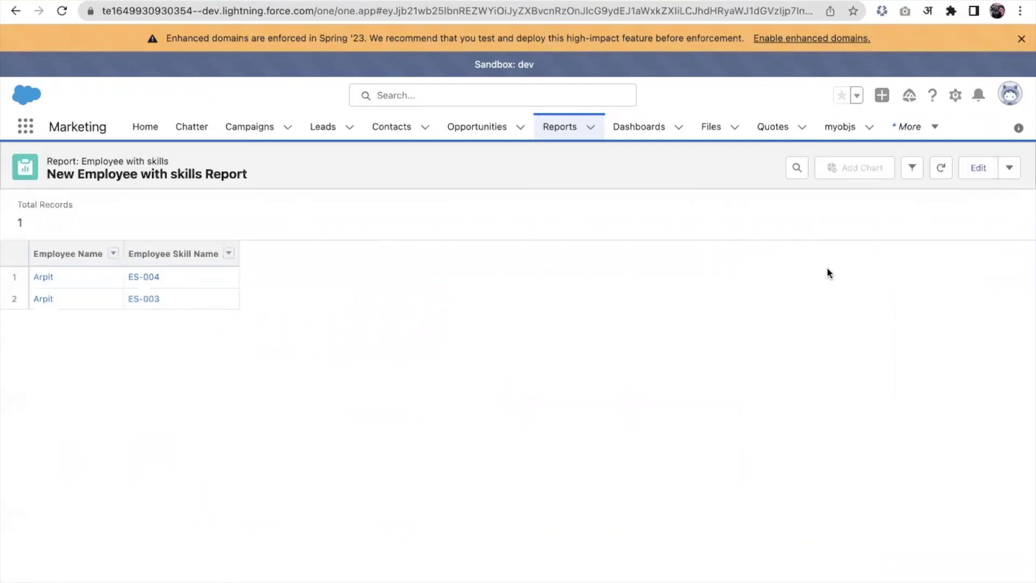
pyautogui.click(978, 168)
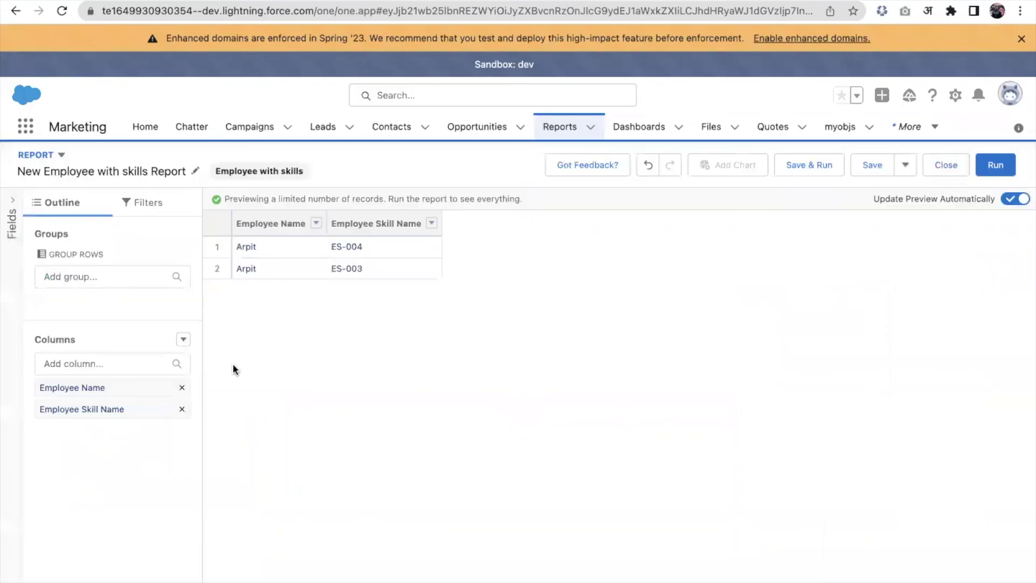
pyautogui.click(116, 362)
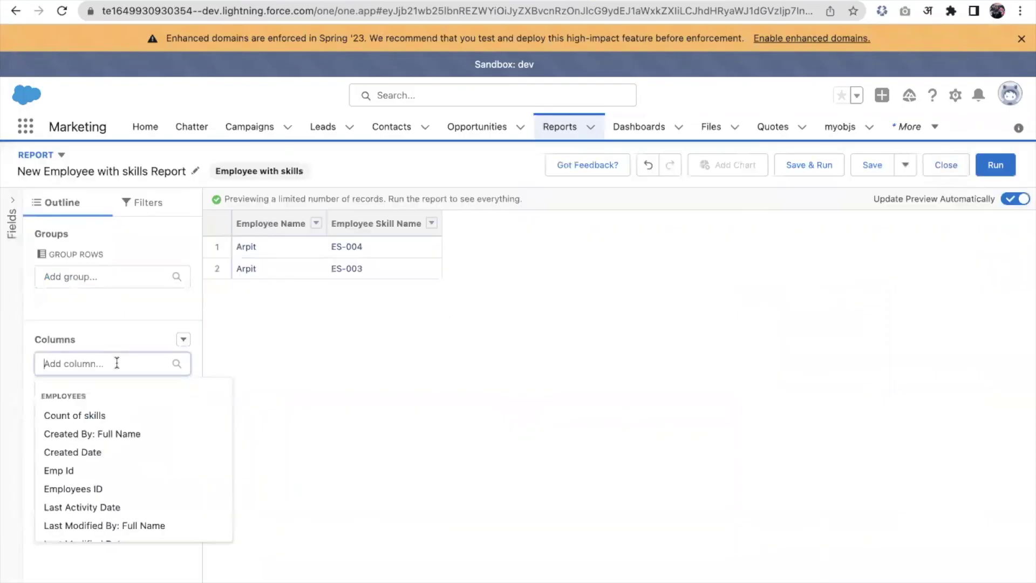
pyautogui.write('em')
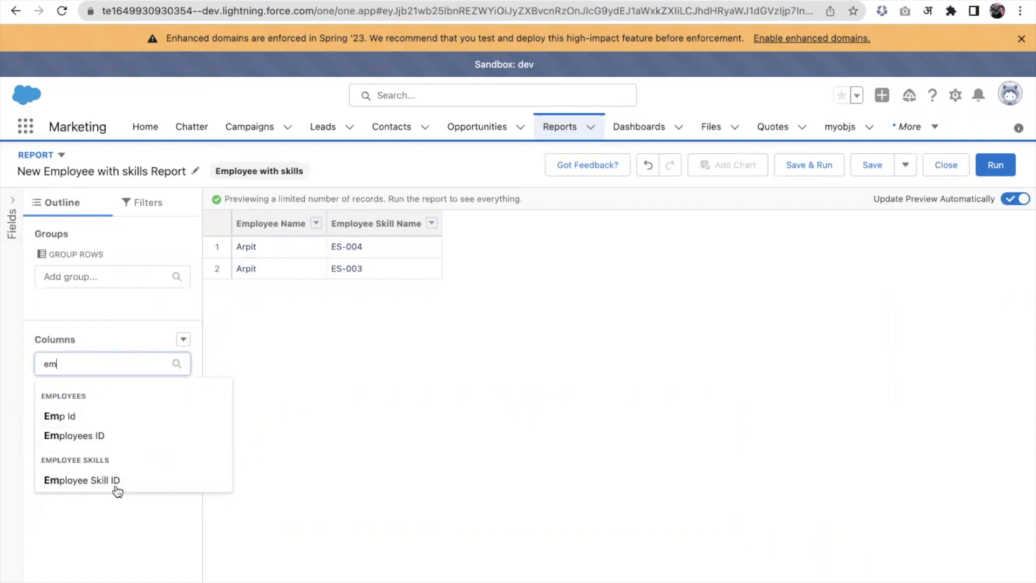
pyautogui.click(123, 417)
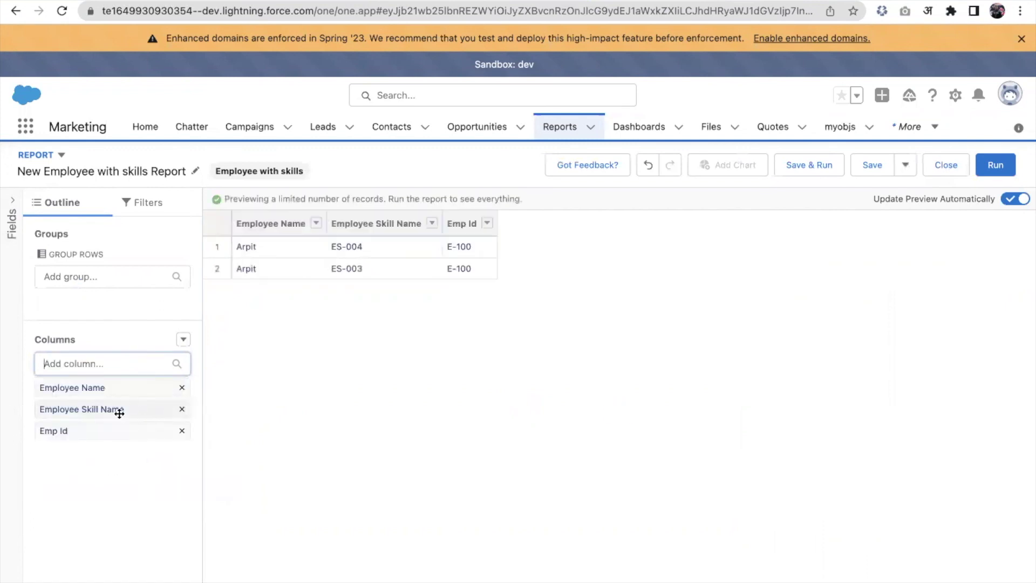
# - Search the columns for a phone field, then run the updated report
pyautogui.click(108, 364)
pyautogui.write('ph')
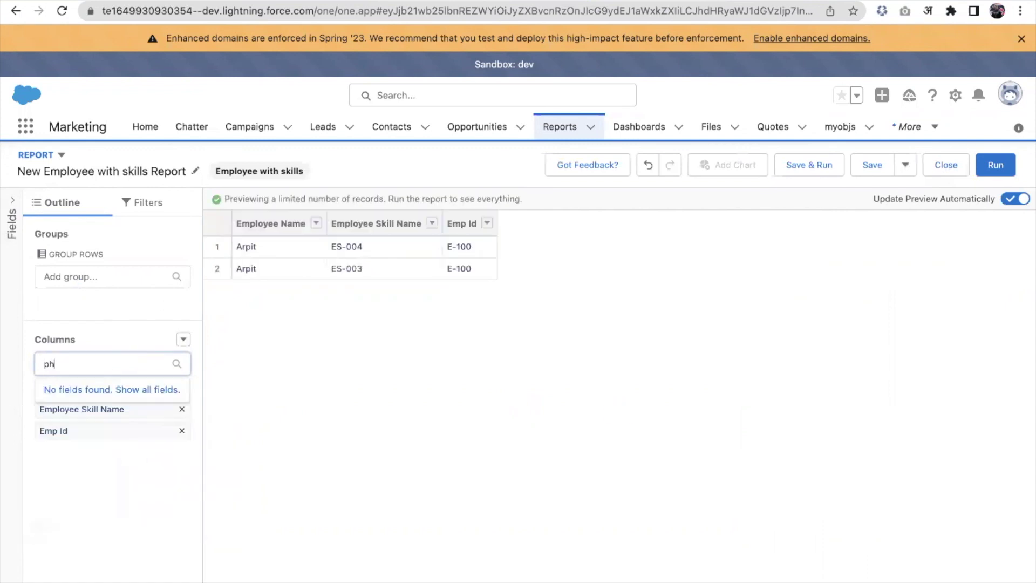
pyautogui.write('one')
pyautogui.click(995, 167)
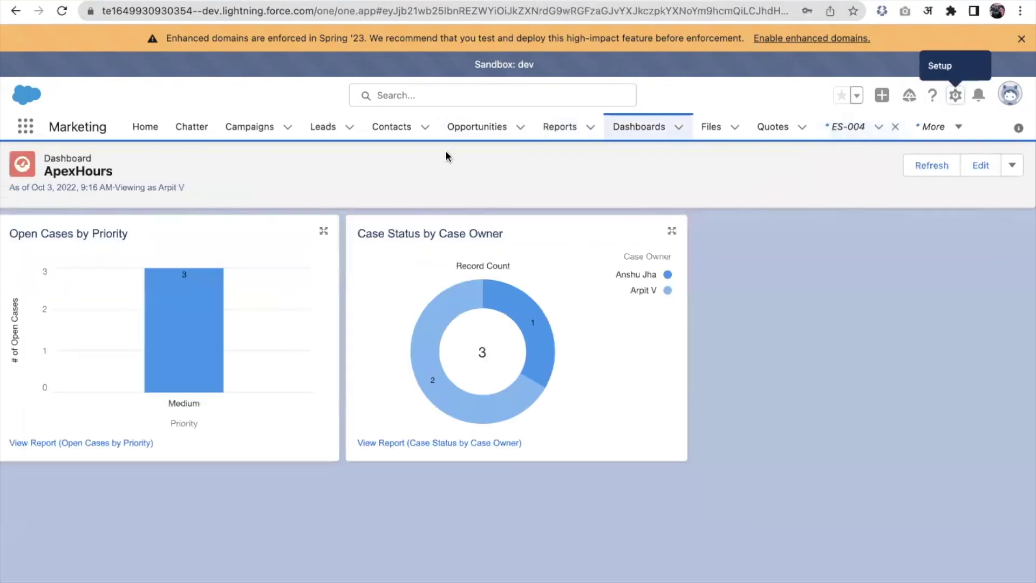
# - From the Employees list, create and save a new employee record with the employee's name
pyautogui.click(25, 129)
pyautogui.write('empl')
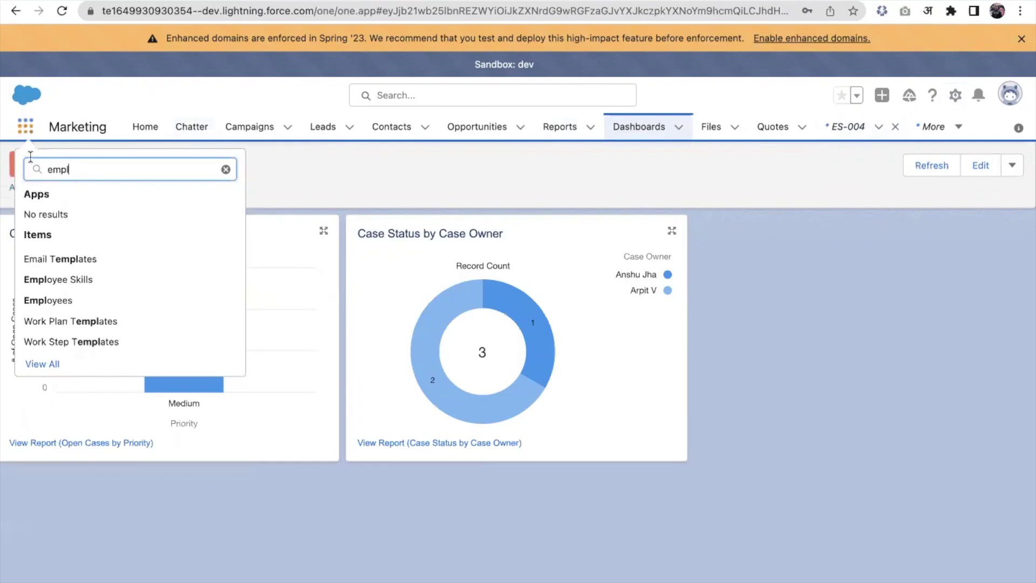
pyautogui.click(60, 300)
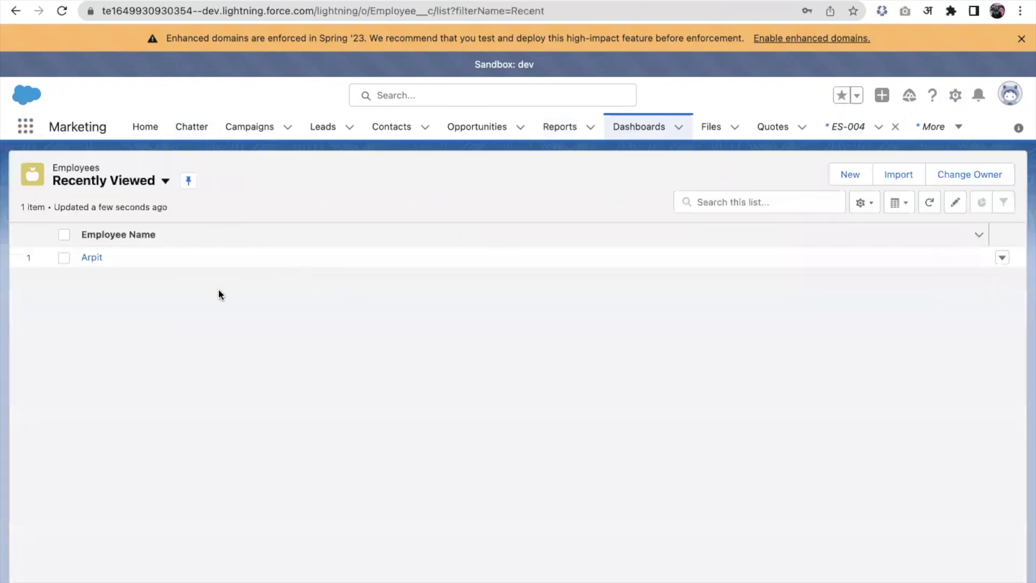
pyautogui.click(851, 175)
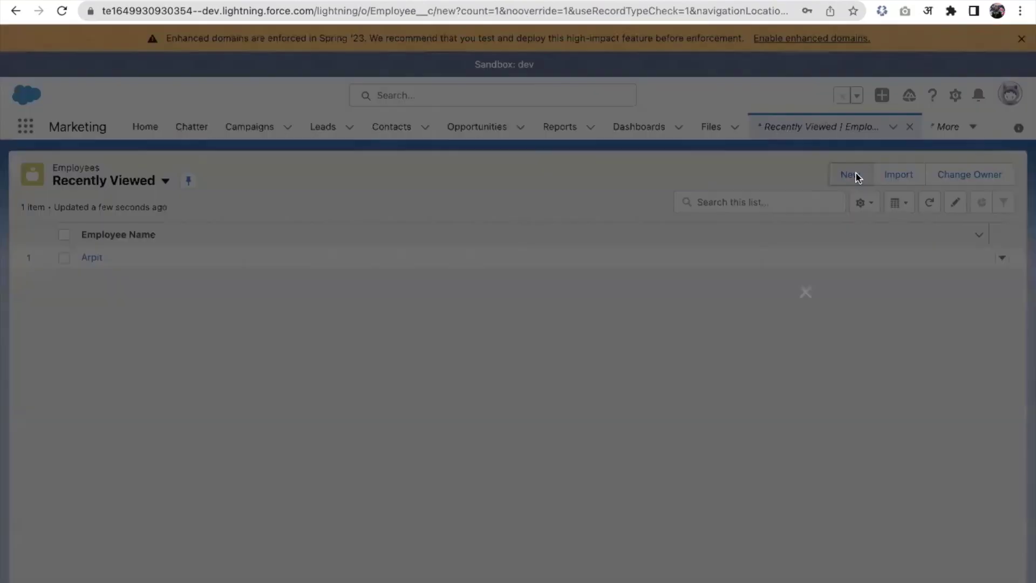
pyautogui.write('AMit')
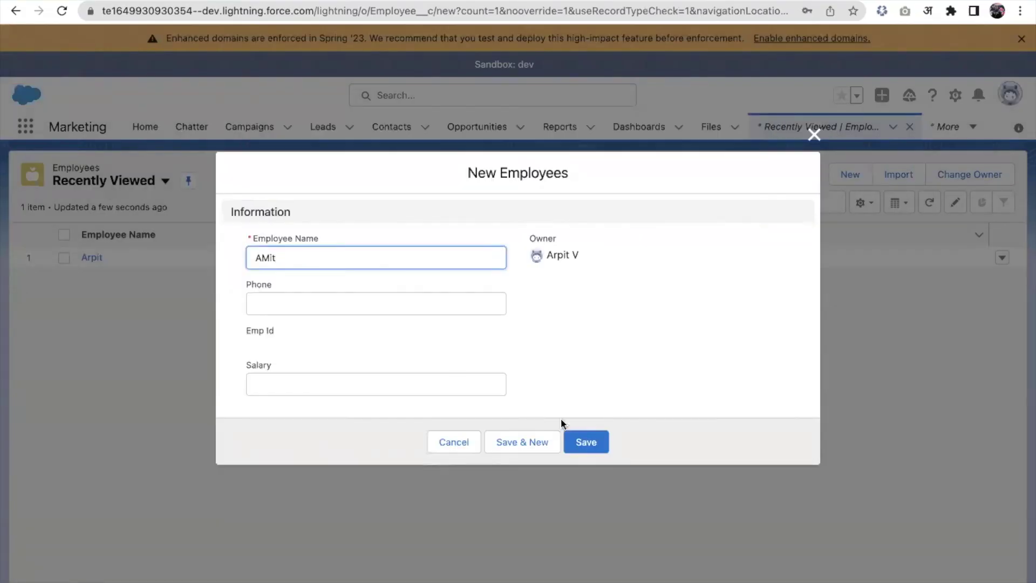
pyautogui.click(582, 437)
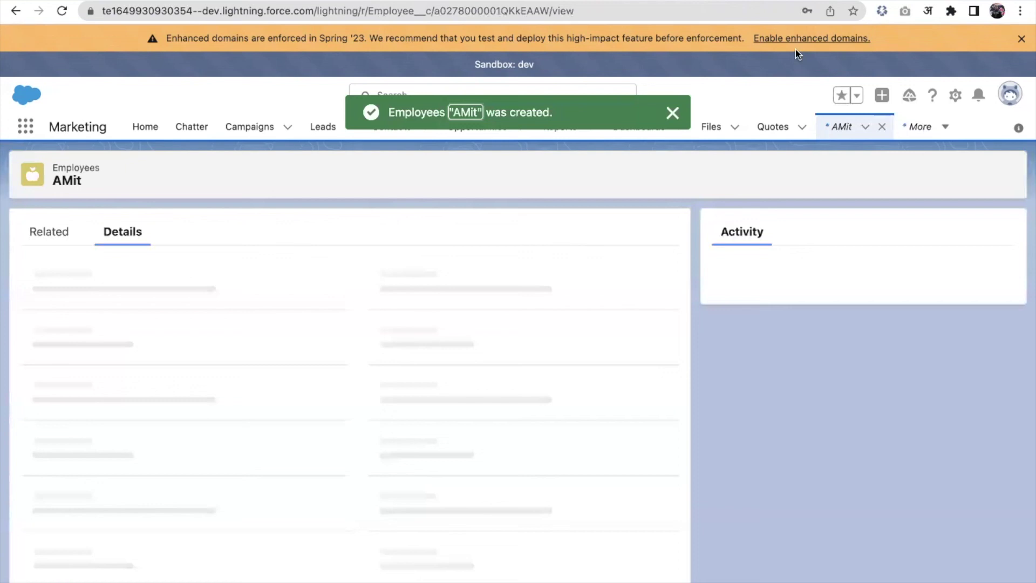
# - Go back to the Employee with skills report and refresh its data
pyautogui.moveTo(666, 3)
pyautogui.click(654, 35)
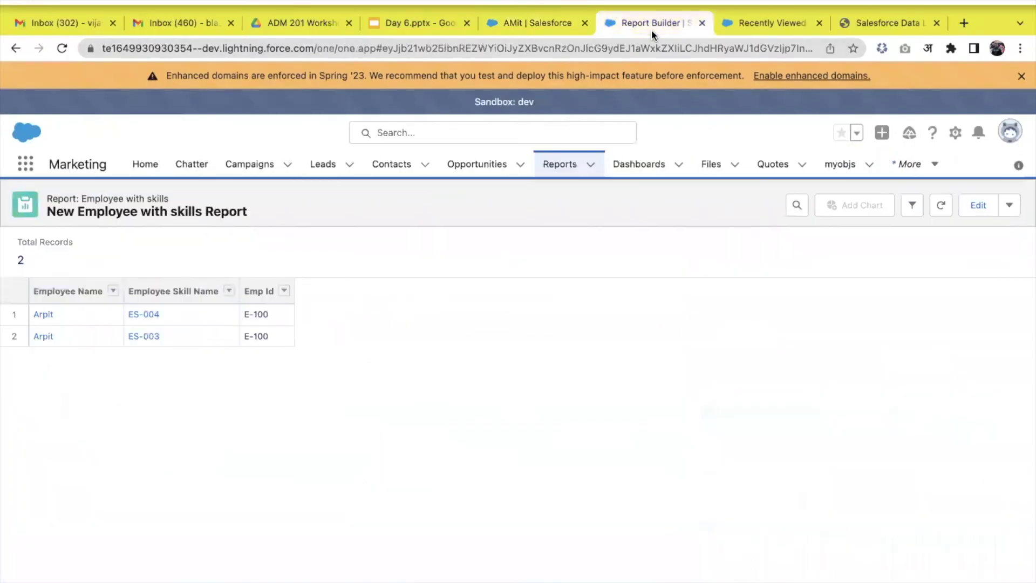
pyautogui.click(942, 170)
pyautogui.click(942, 171)
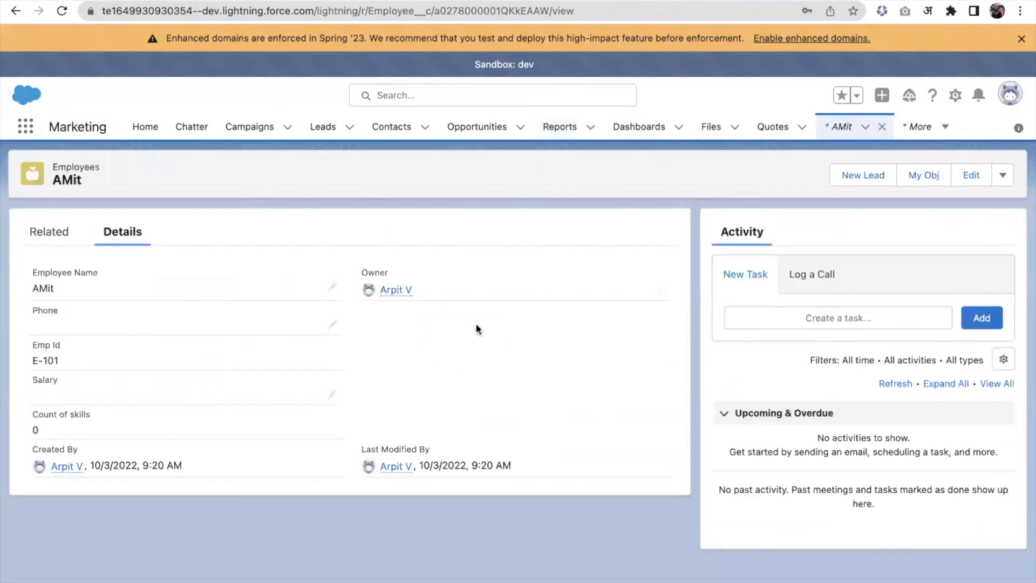
# - Add an Apex skill (ES-005) for the new employee, then refresh the report to 3 records
pyautogui.click(68, 237)
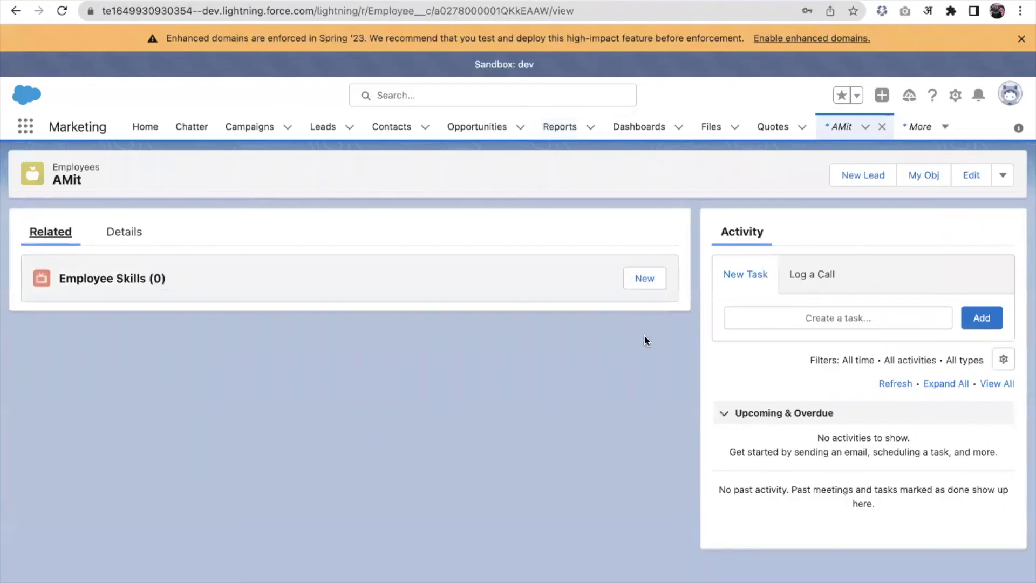
pyautogui.click(652, 286)
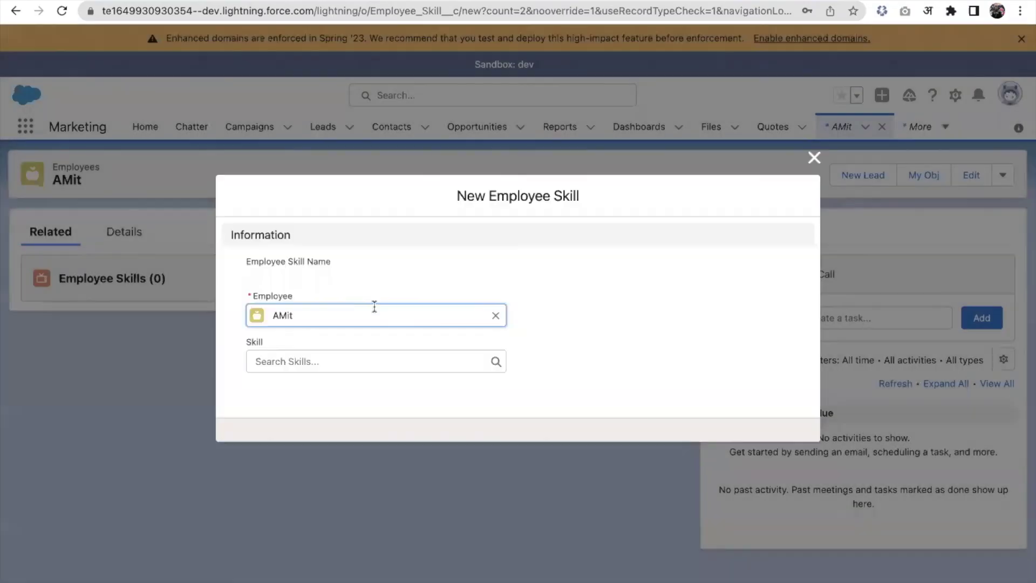
pyautogui.click(300, 367)
pyautogui.click(292, 410)
pyautogui.click(577, 426)
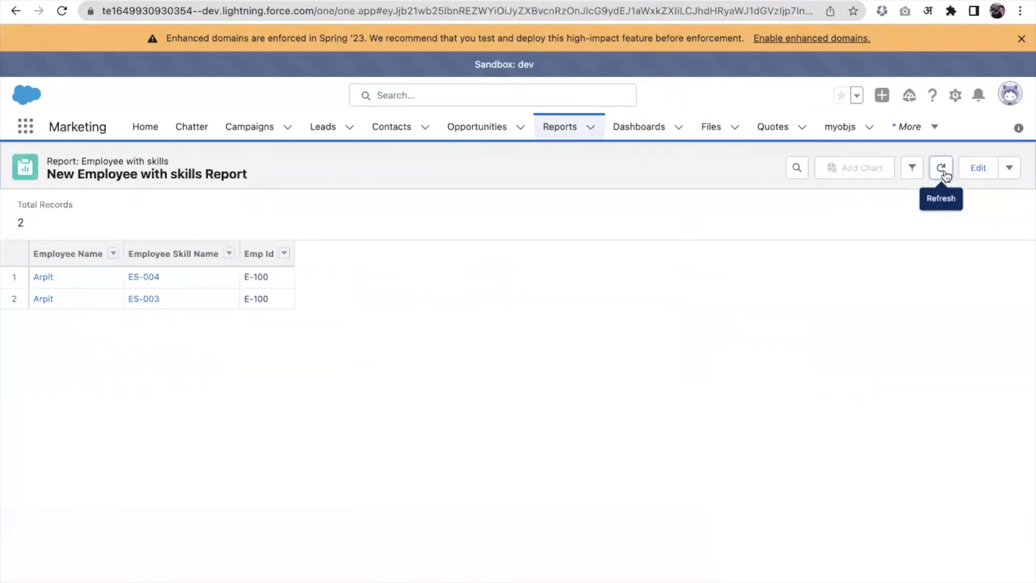
pyautogui.click(942, 169)
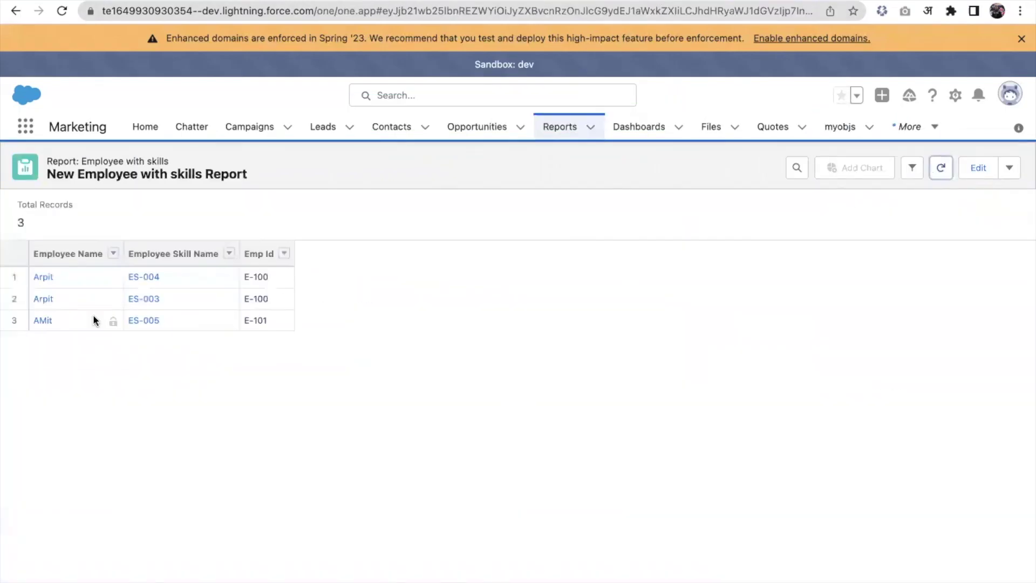